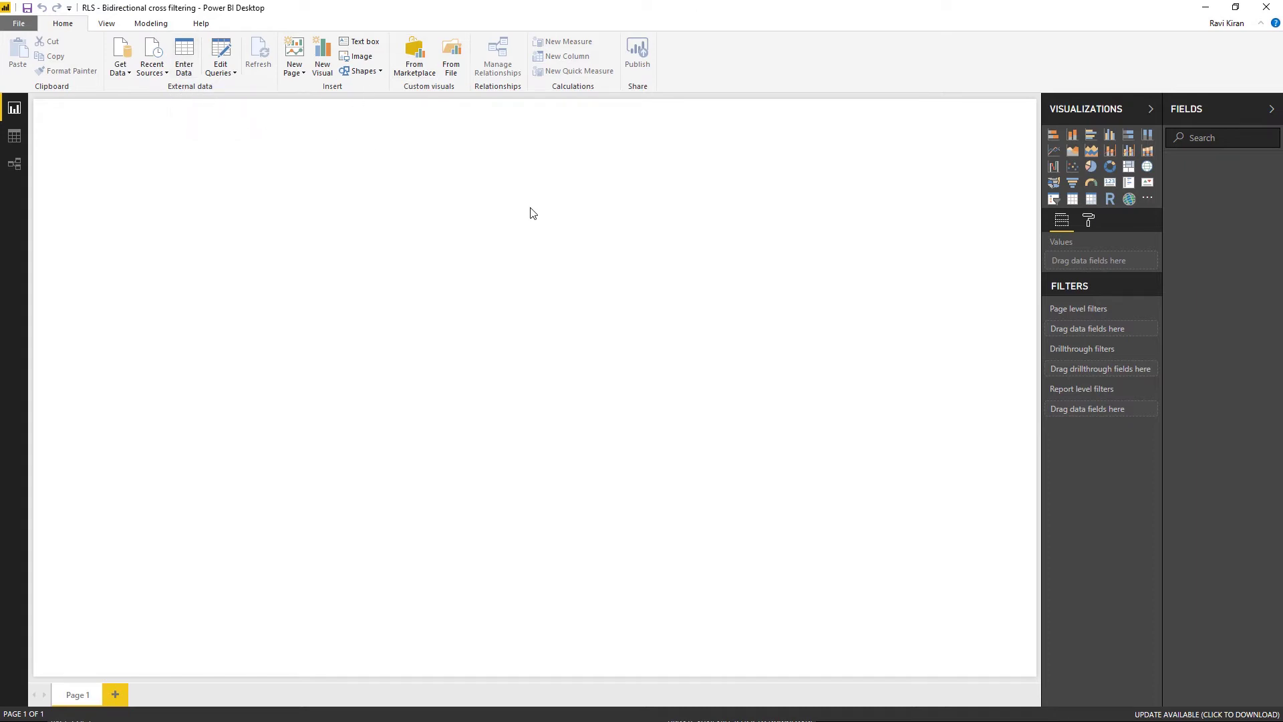
- Start a manually entered table with the columns TeacherID, Name and Email
left_click(186, 63)
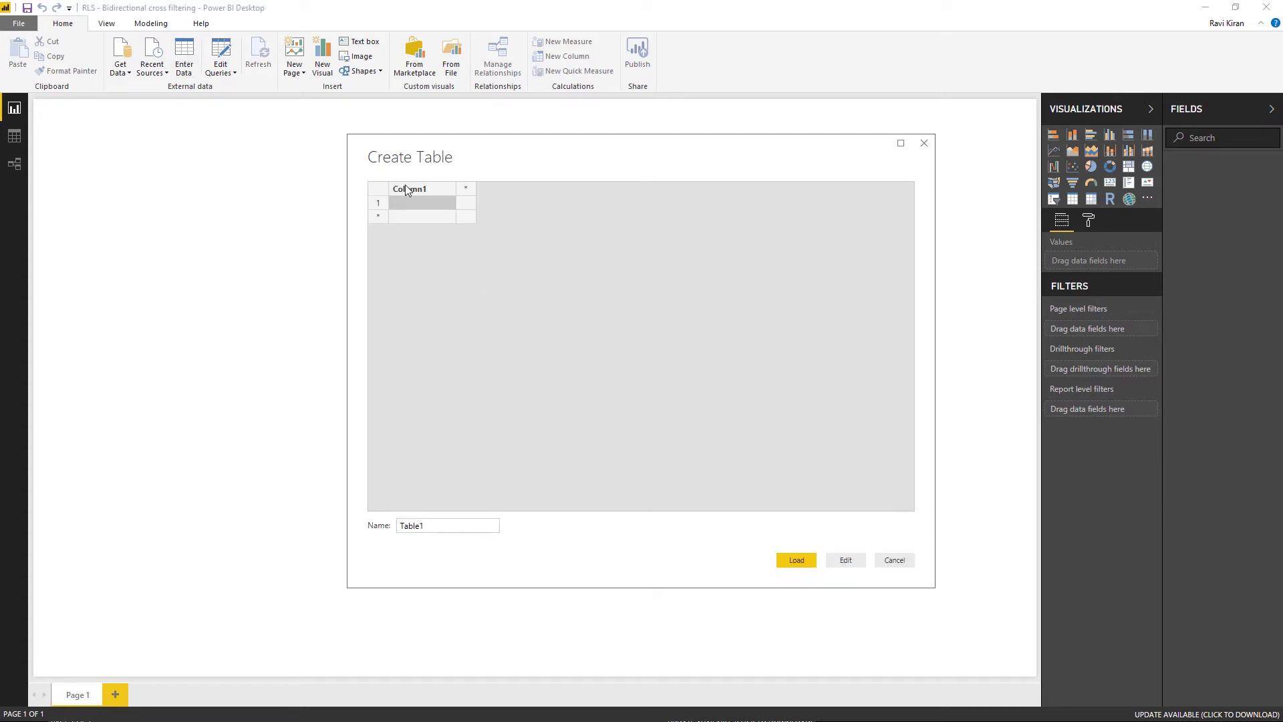
left_click(409, 191)
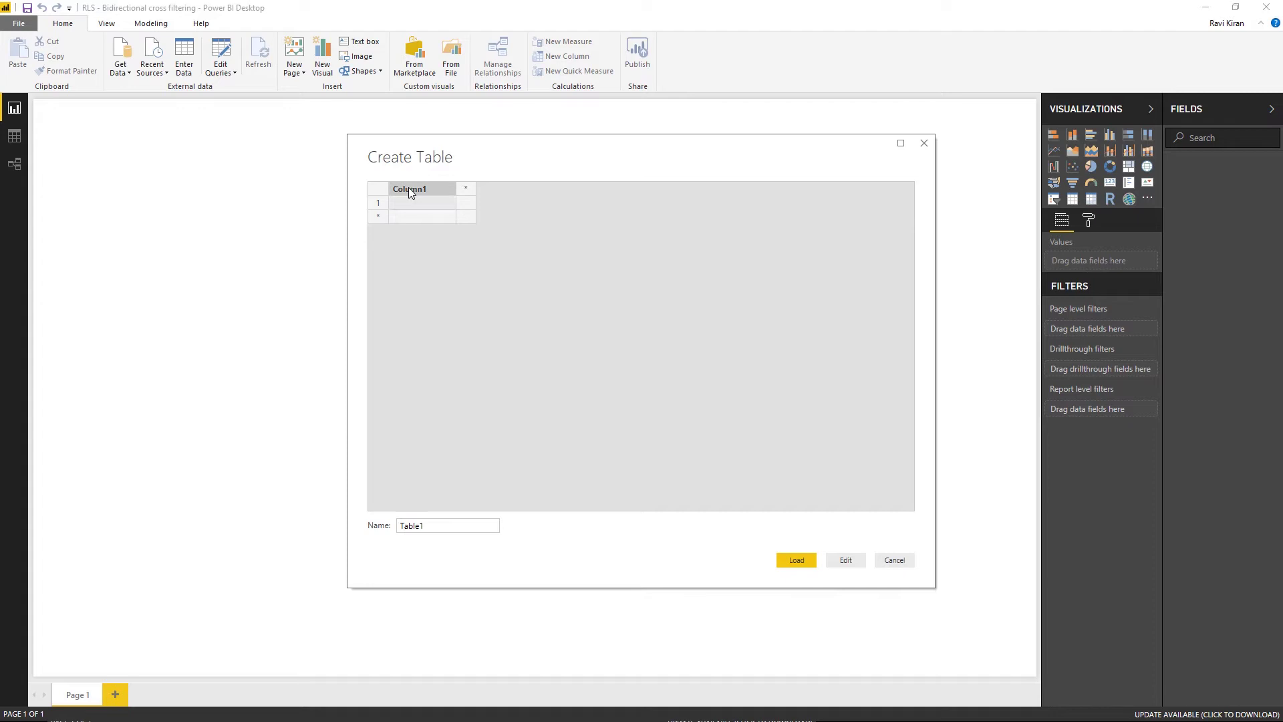
double_click(411, 188)
type("TeacherID")
key("Tab")
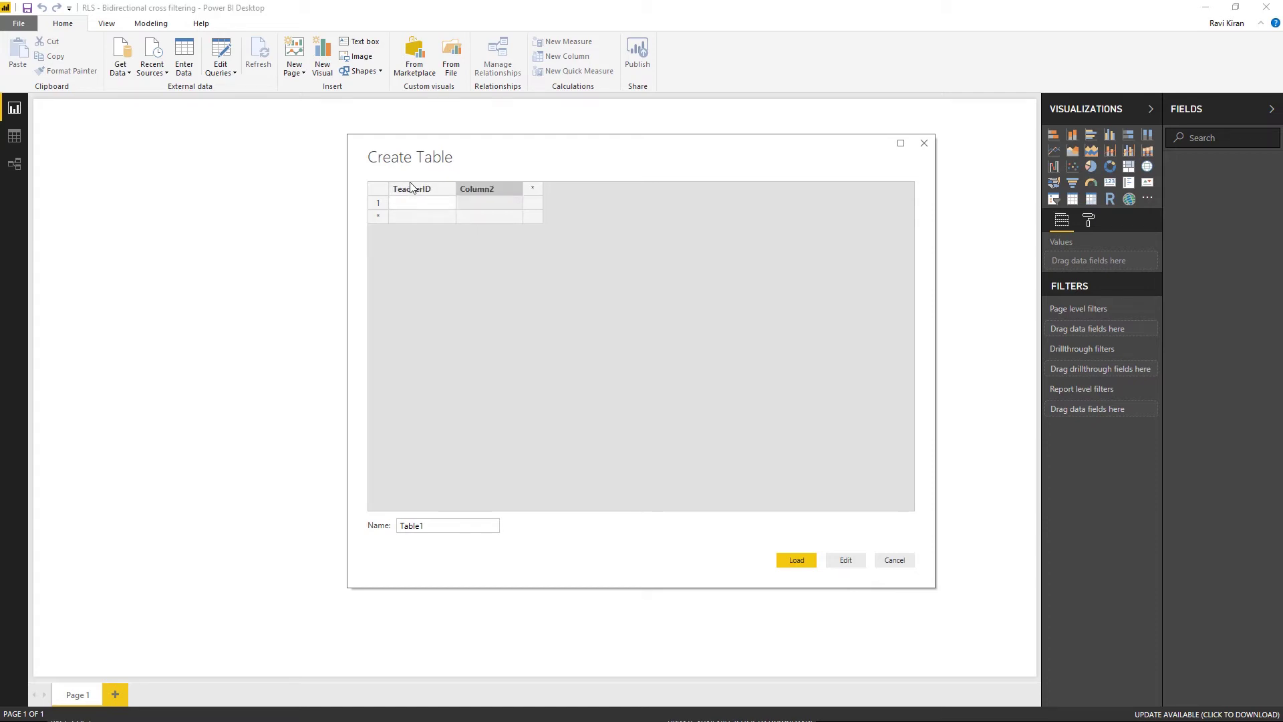
type("Name")
key("Tab")
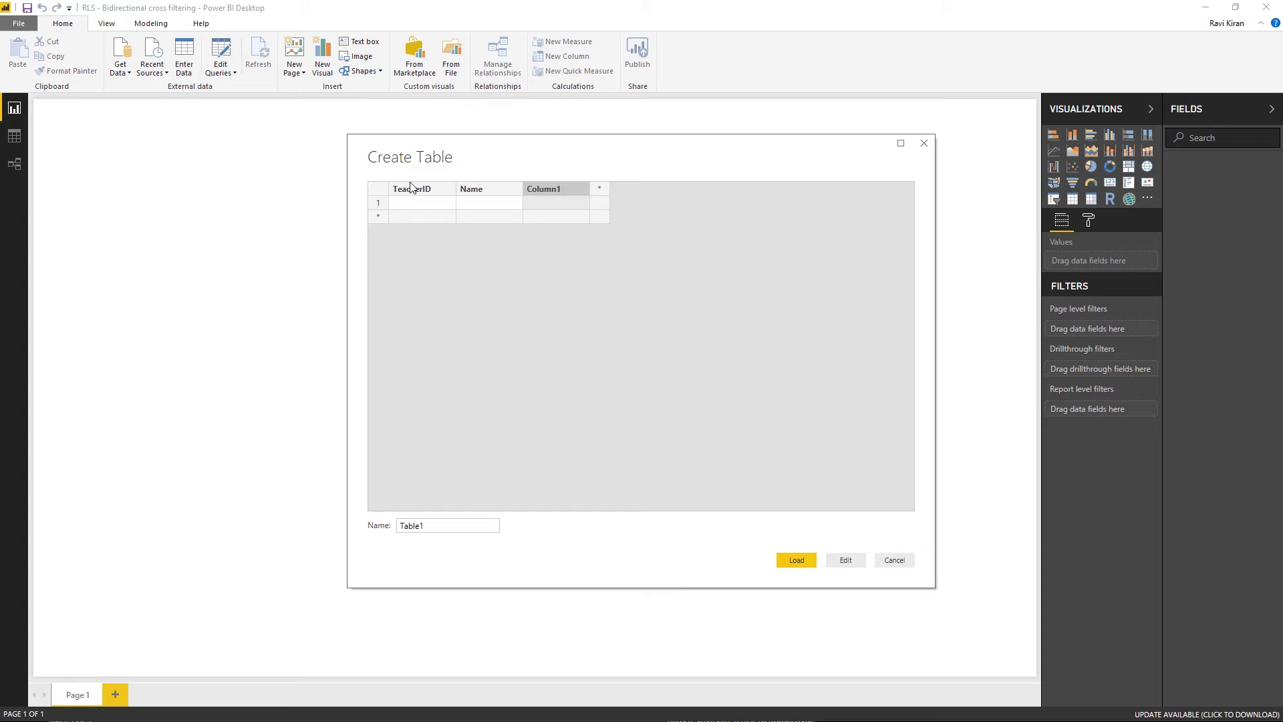
type("Ema")
key("Return")
- Paste the three teacher records with IDs 1 to 3 into the table and widen the Email column to fit the addresses
key("Left")
key("Left")
key("ctrl+v")
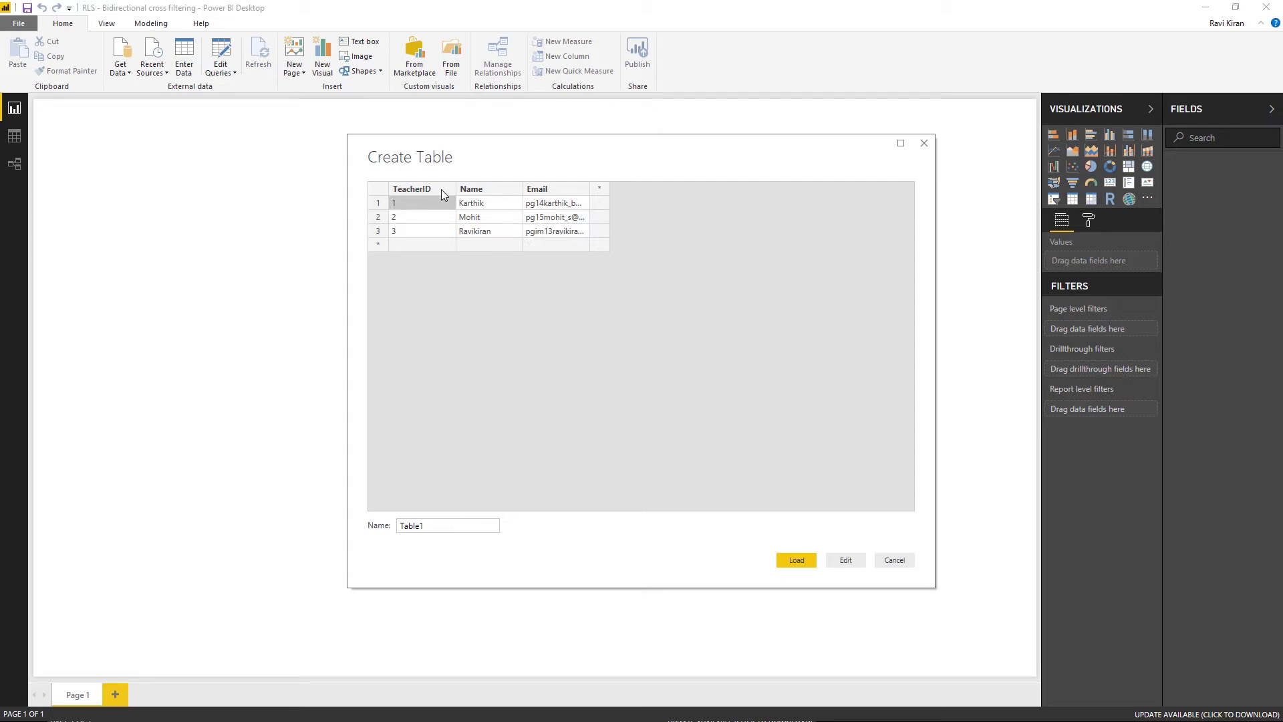
left_click_drag(591, 190, 719, 194)
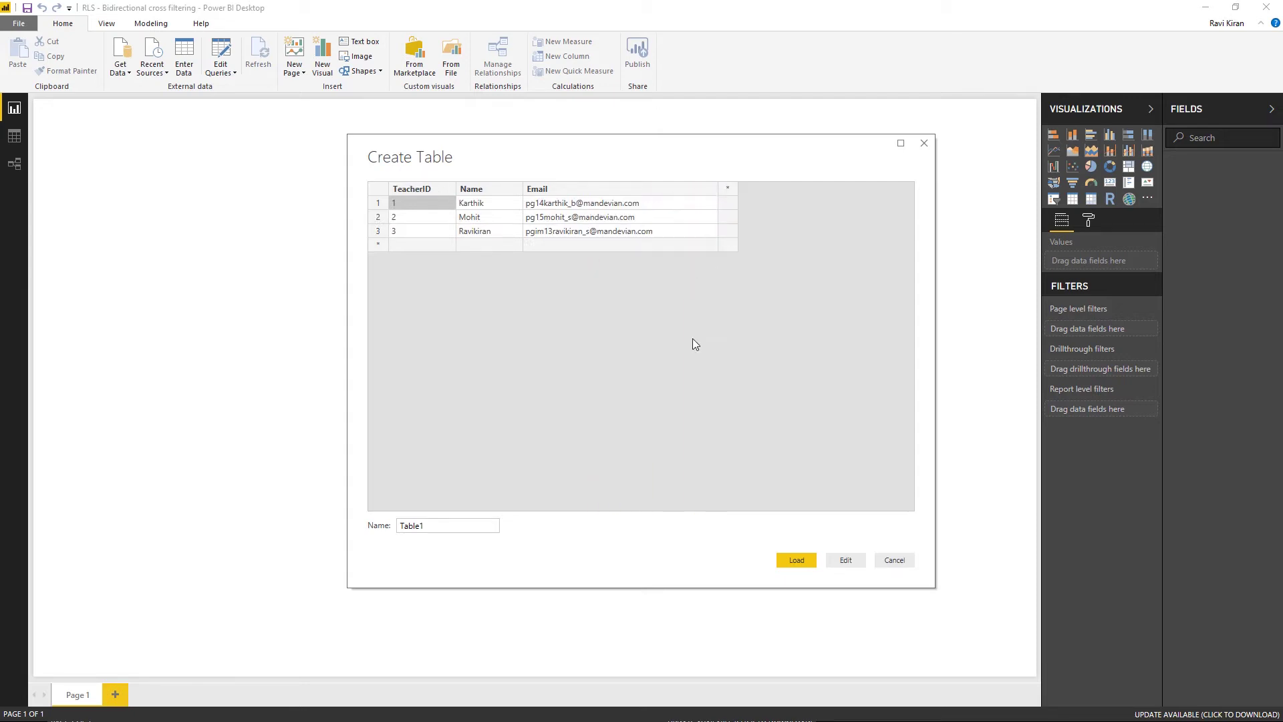
- Name the new table Teachers and load it into the model
double_click(440, 528)
type("Te")
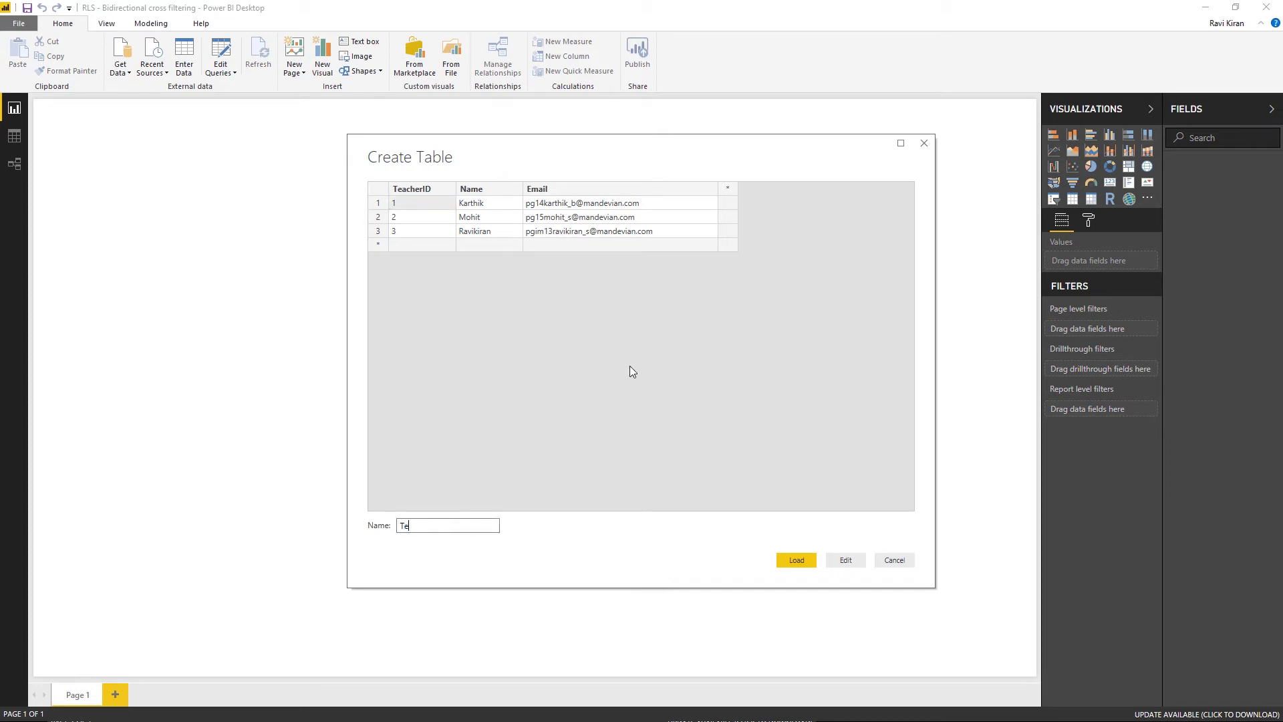
type("achers")
left_click(791, 561)
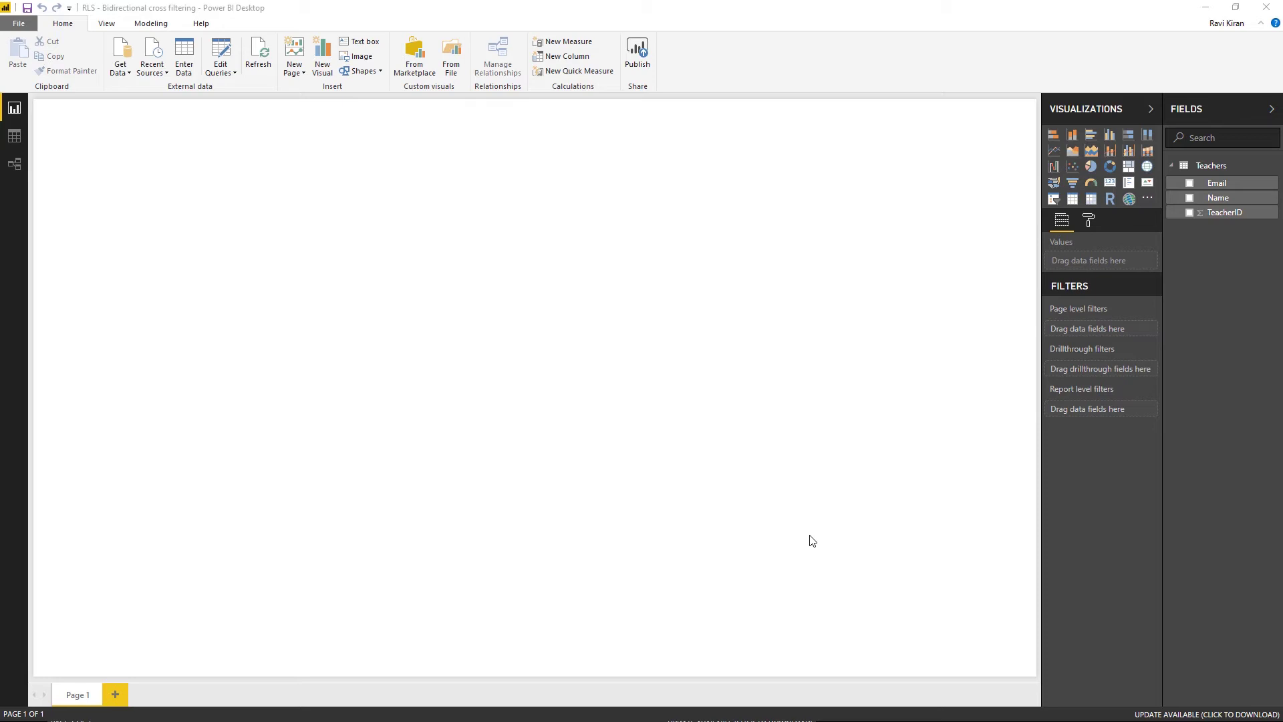
- Start another manually entered table with the columns CourseID and Course
left_click(184, 58)
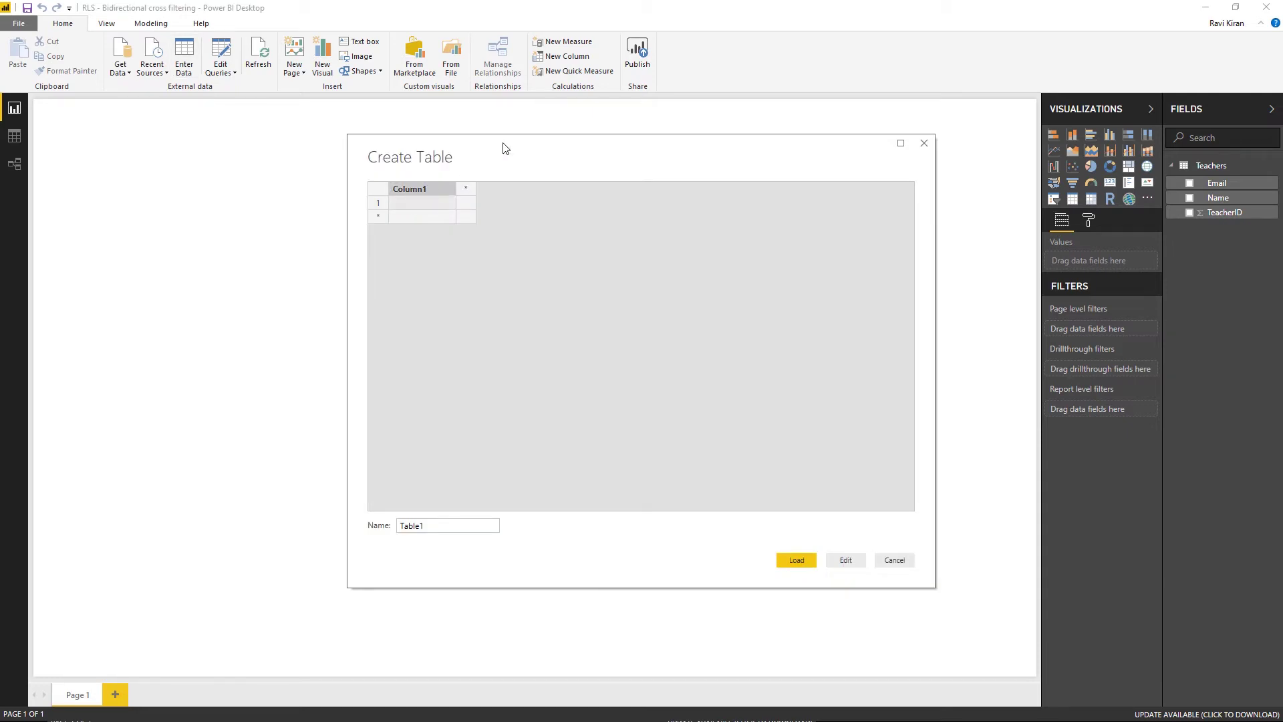
type("Co")
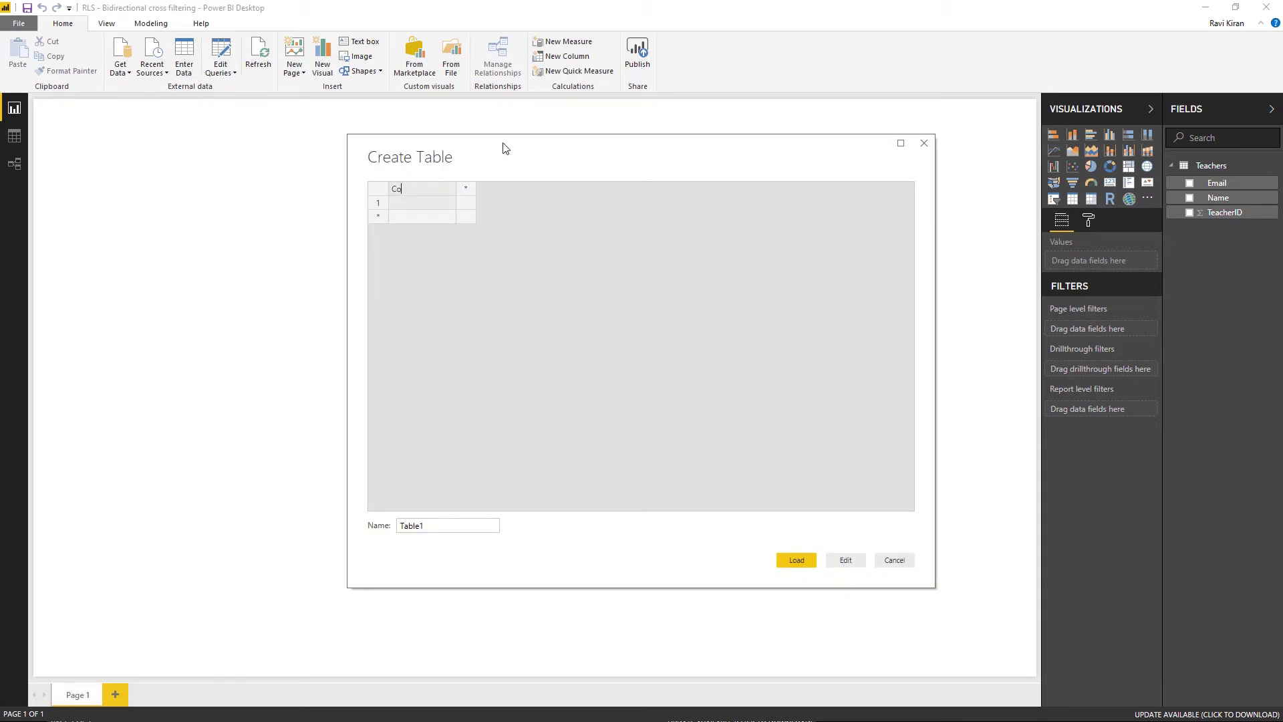
type("urseID")
key("Tab")
type("C")
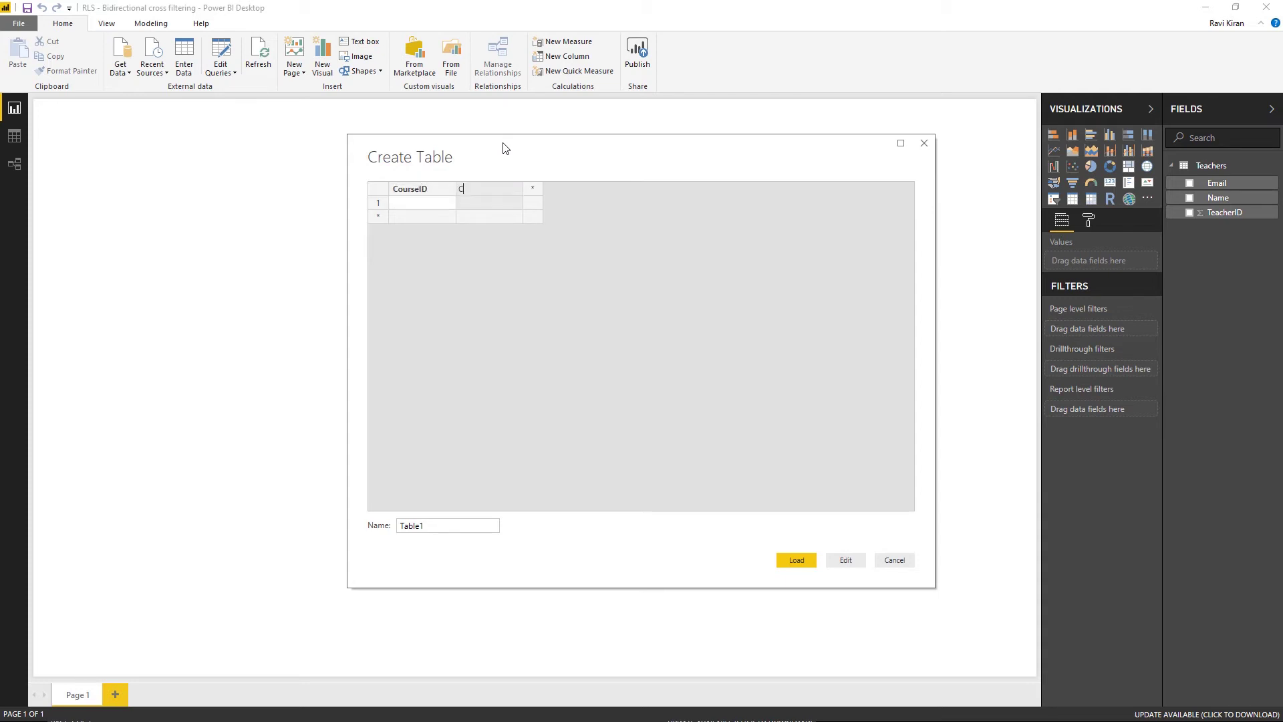
type("ourse")
key("Return")
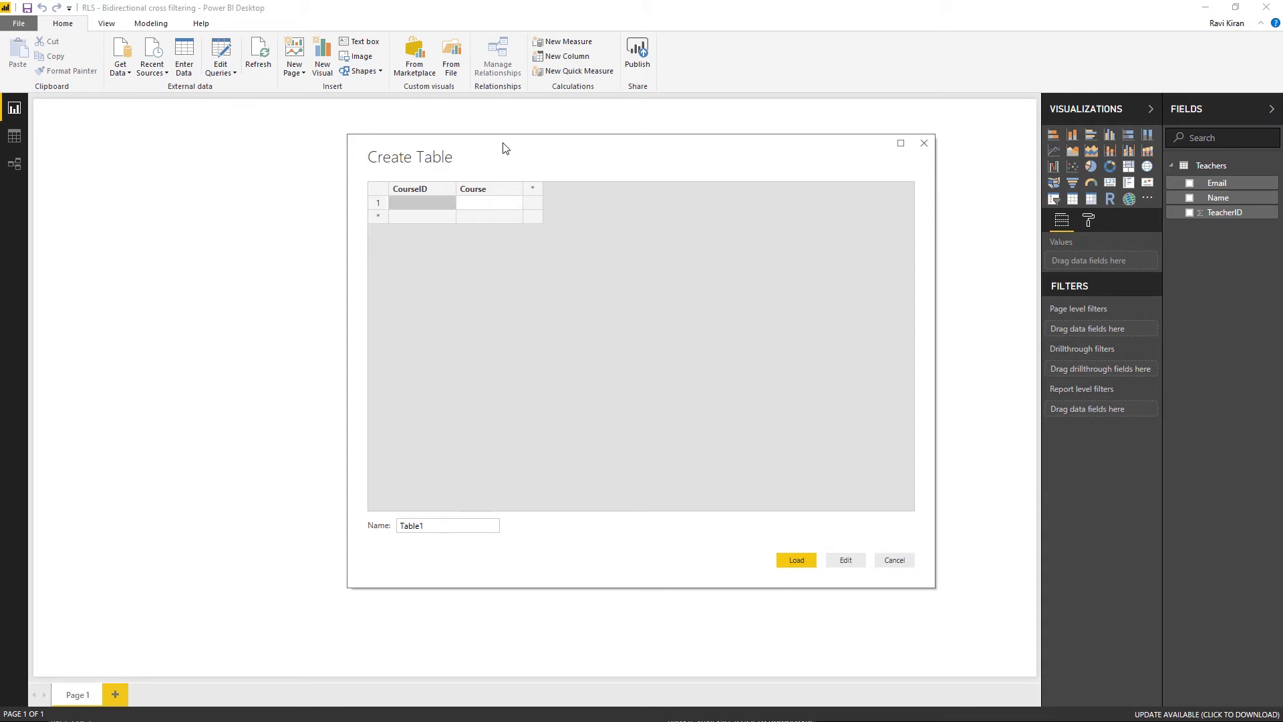
- Fill in the courses 1 Physics, 2 Chemistry and 3 Maths, and load the table under the name Courses
type("1\tPhysics 2\tChemistry 3\tMaths")
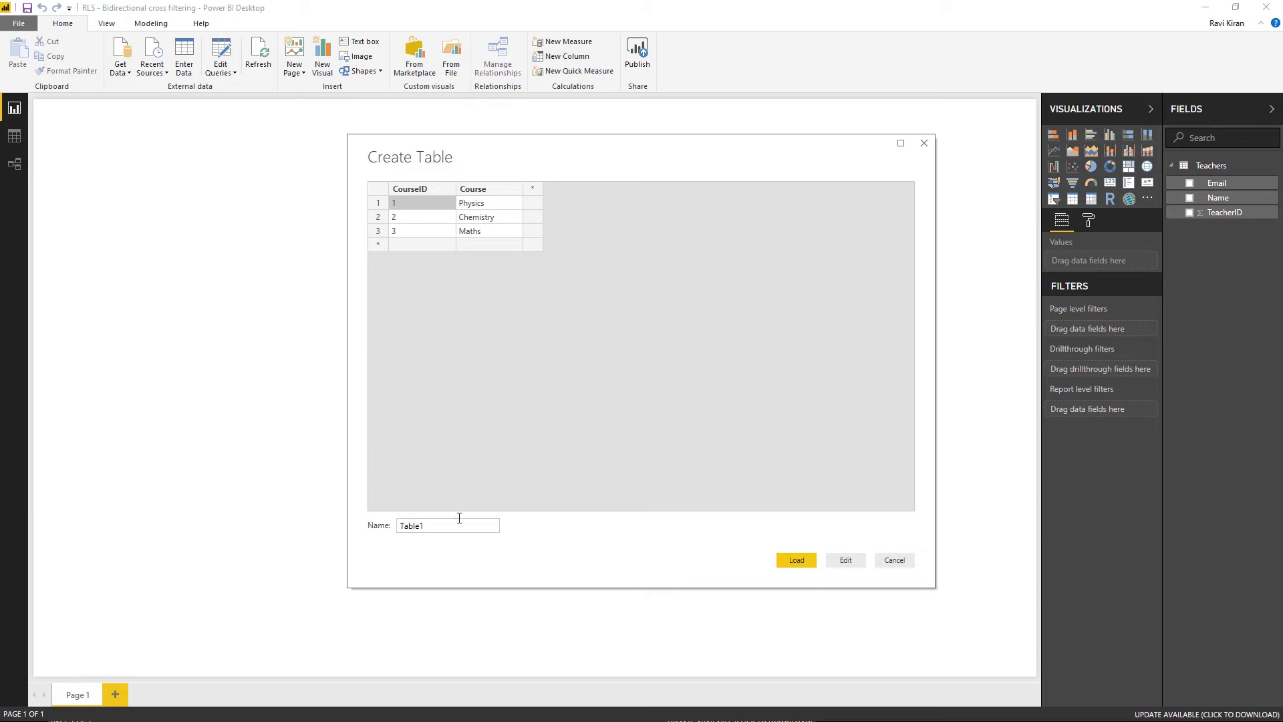
double_click(435, 527)
type("Courses")
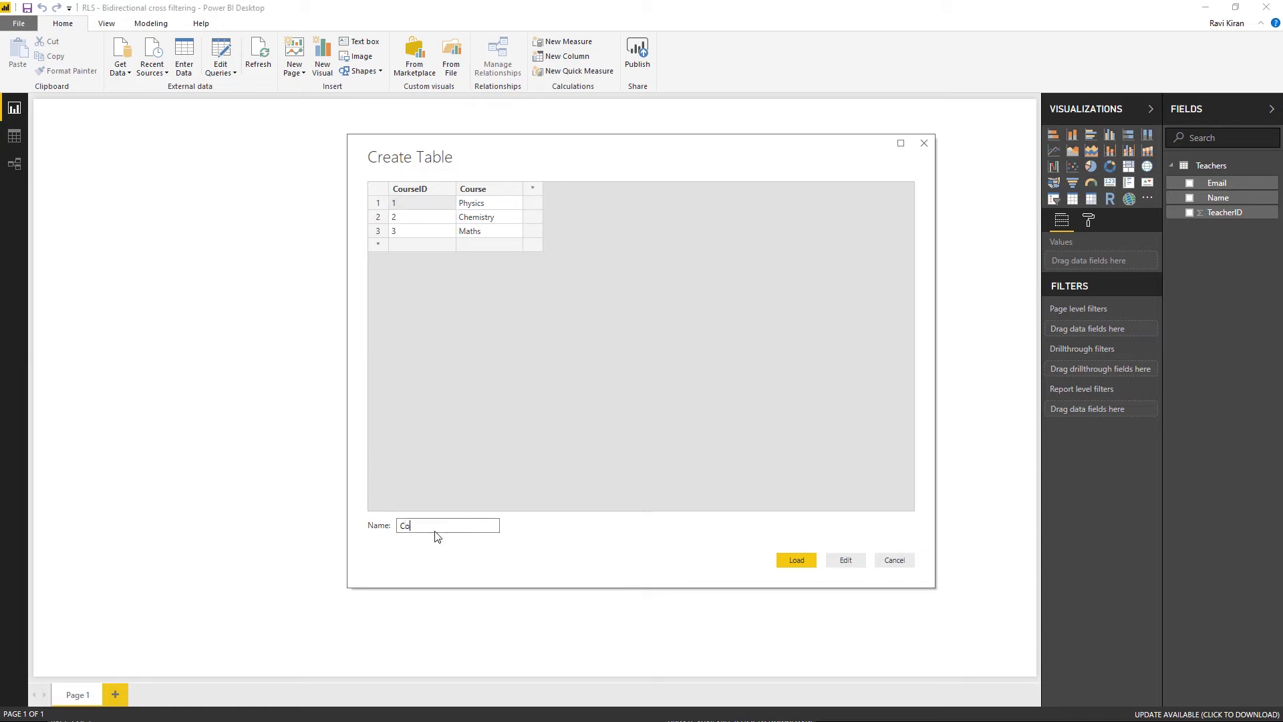
left_click(797, 560)
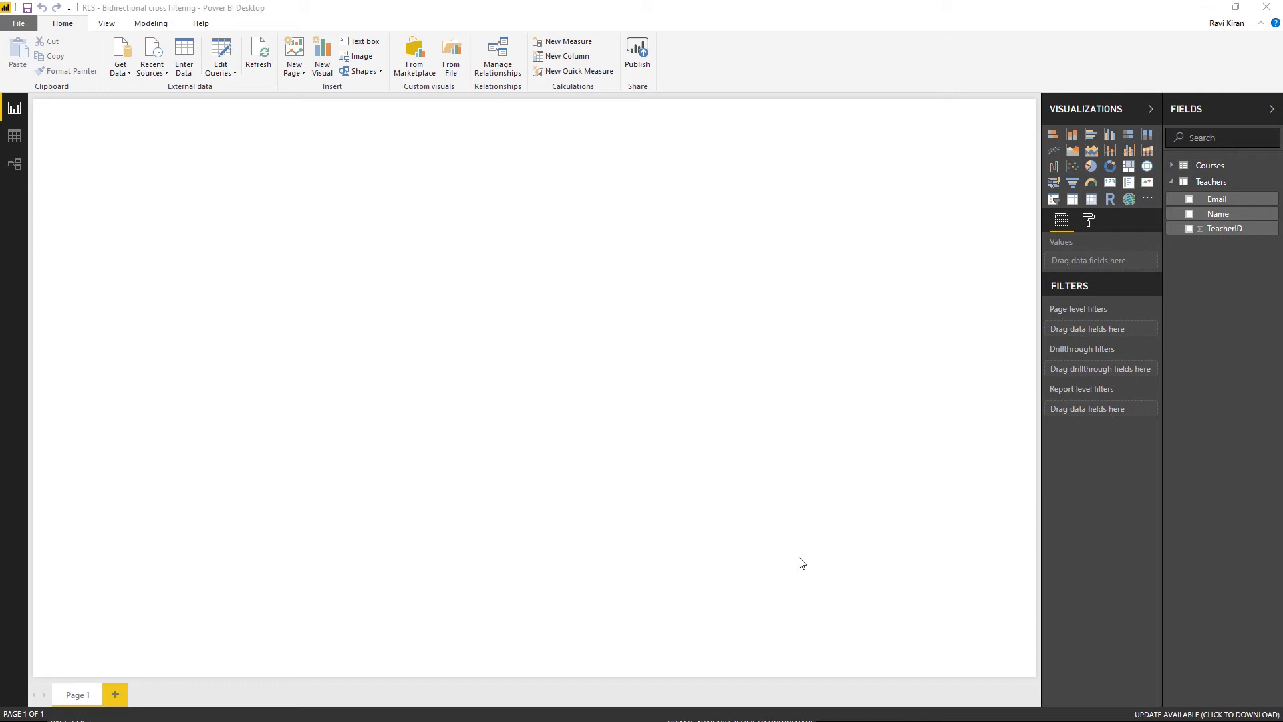
- Start a third manually entered table with the columns TeacherID and CourseID
left_click(185, 69)
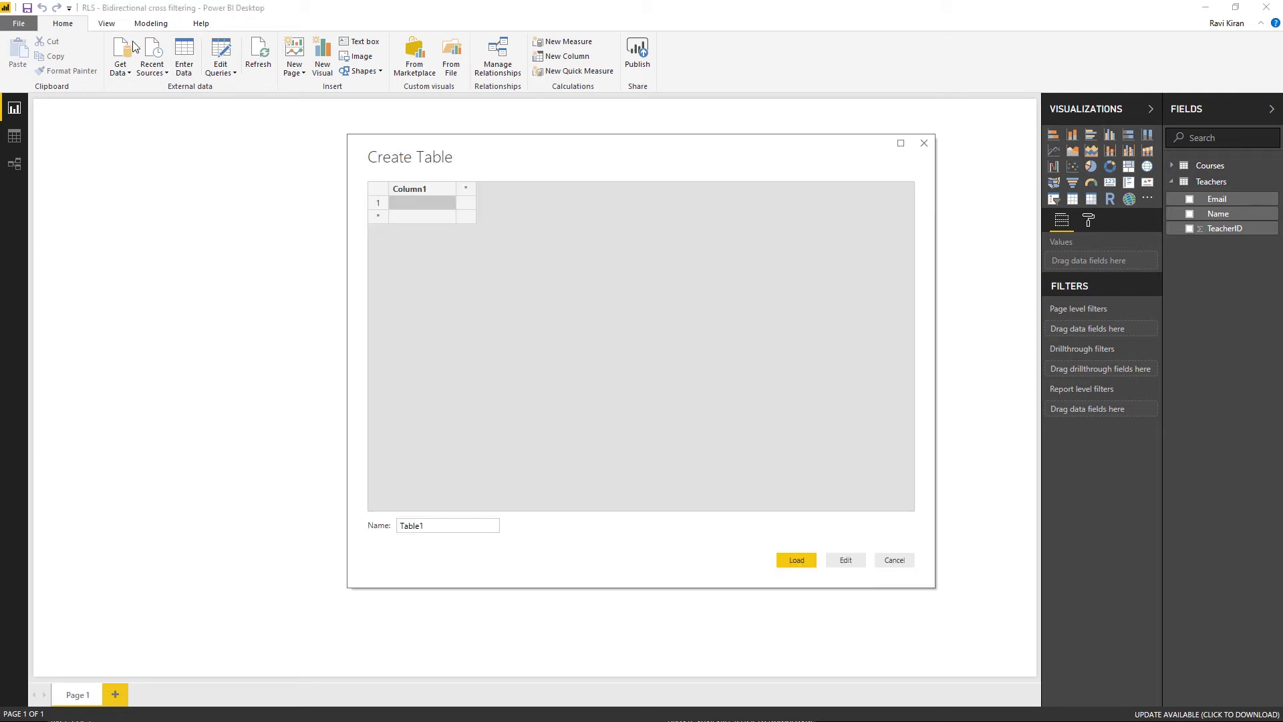
left_click(411, 188)
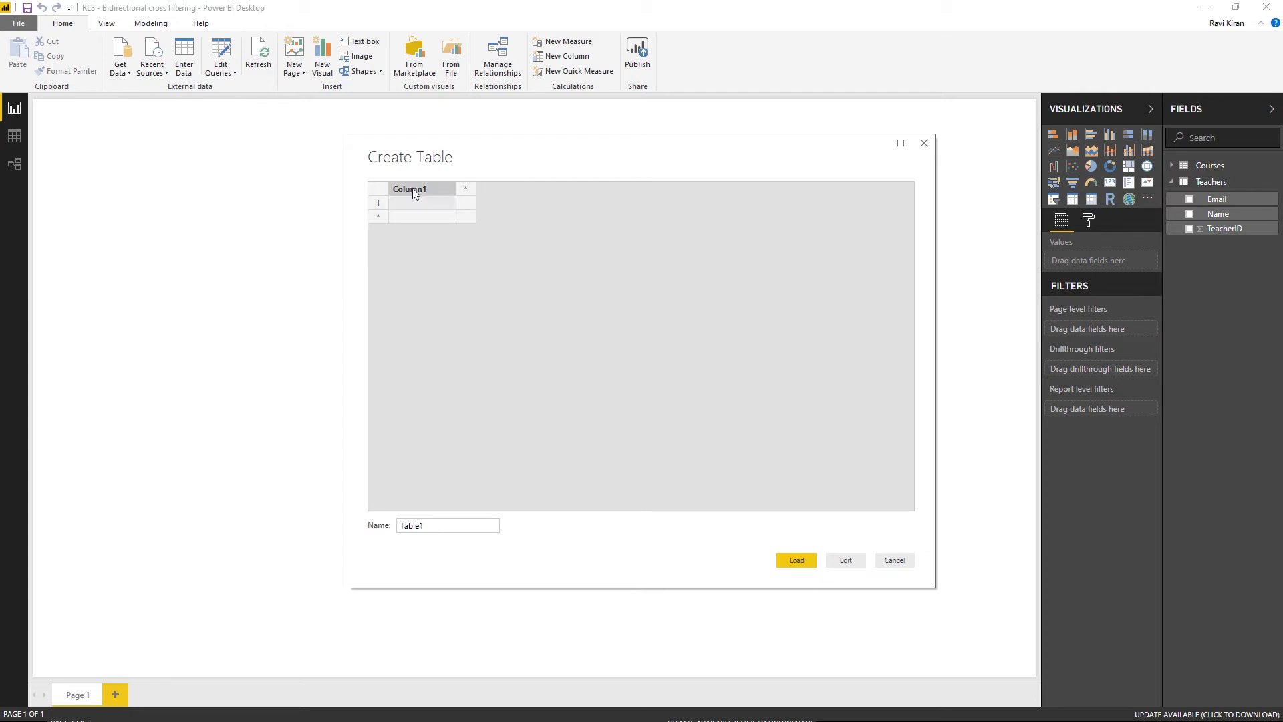
type("T")
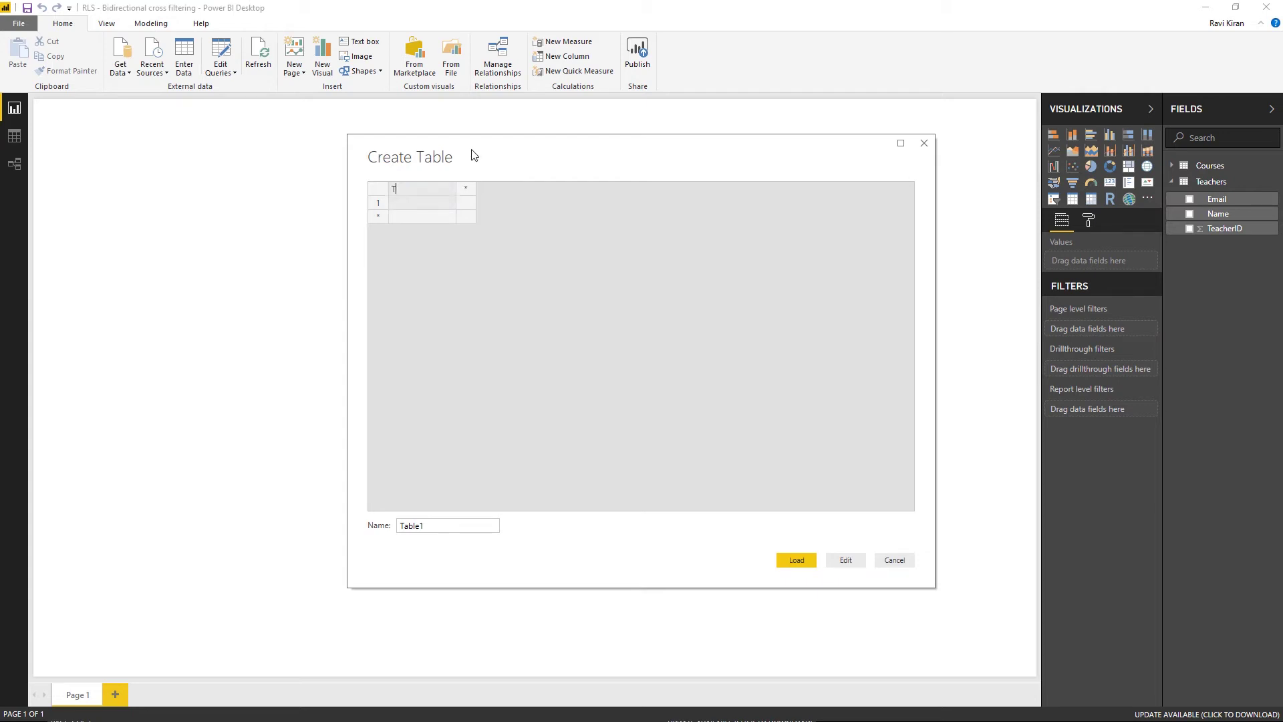
type("eacherID")
left_click(466, 190)
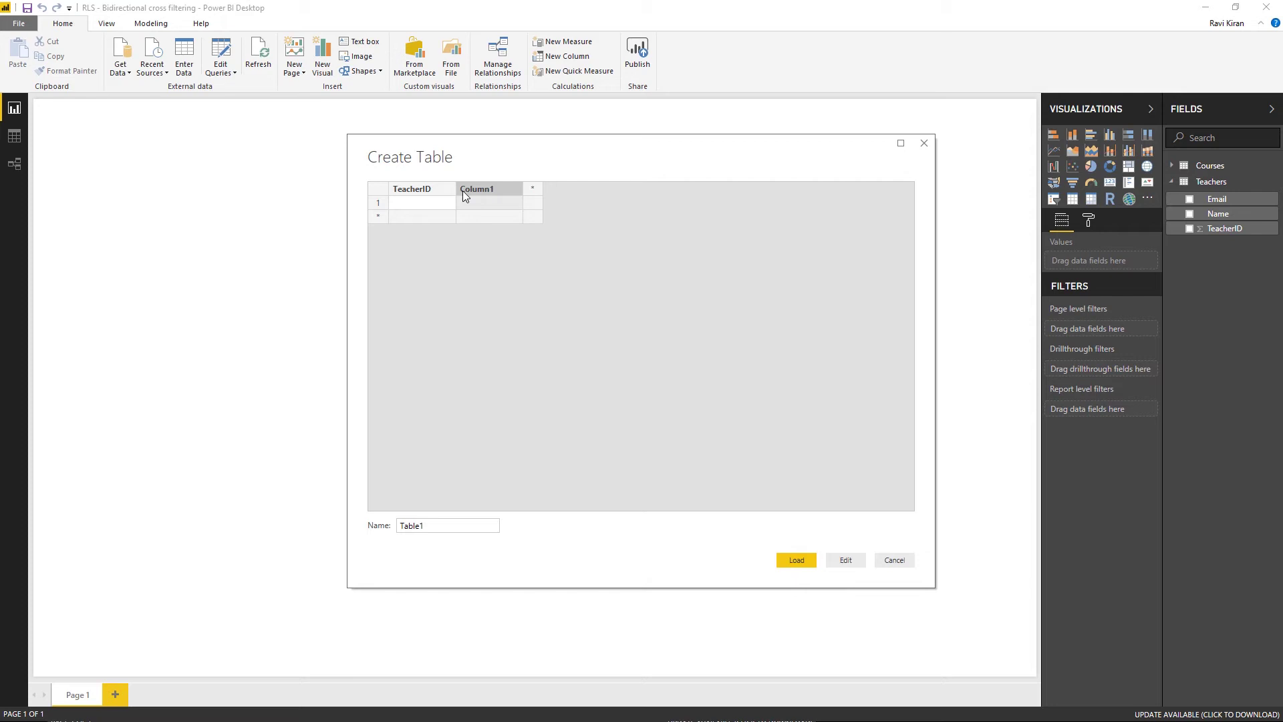
type("CourseID")
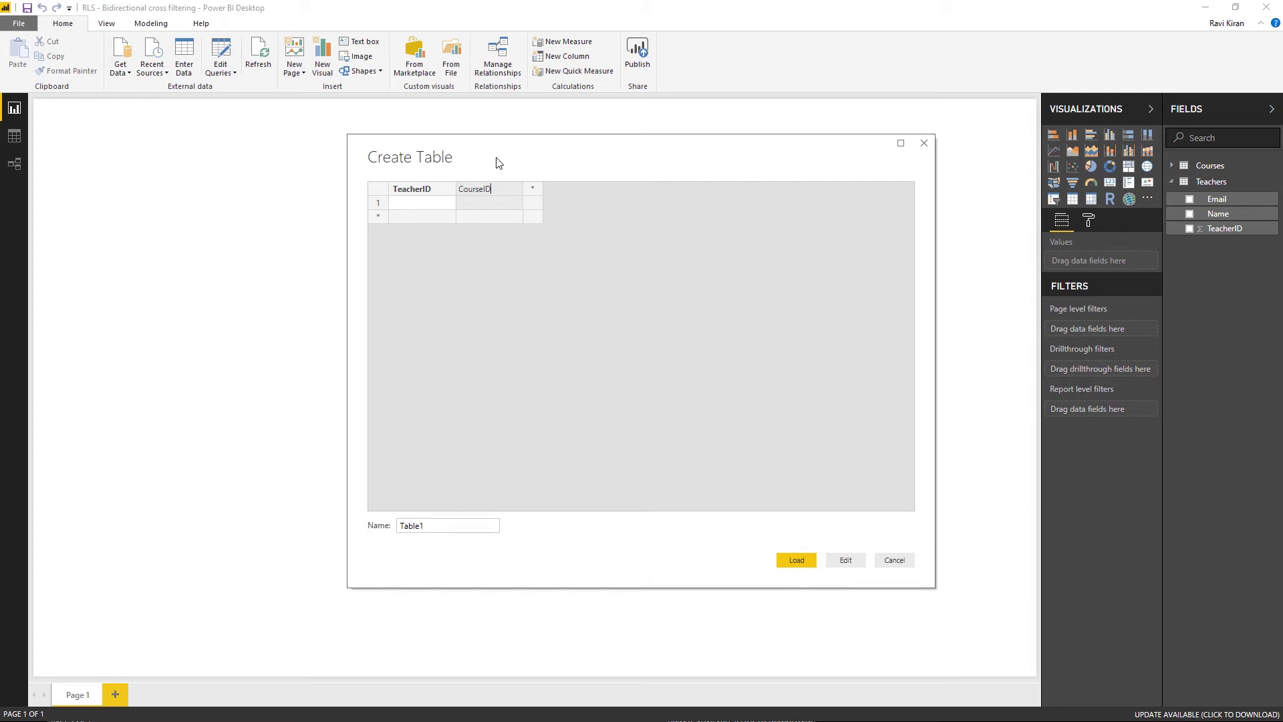
key("Return")
- Paste the TeacherID-CourseID pairs 1-1, 2-2, 3-3, 1-3, 1-2, 2-3 and 3-3, and load the table under the name Teaches
left_click(418, 203)
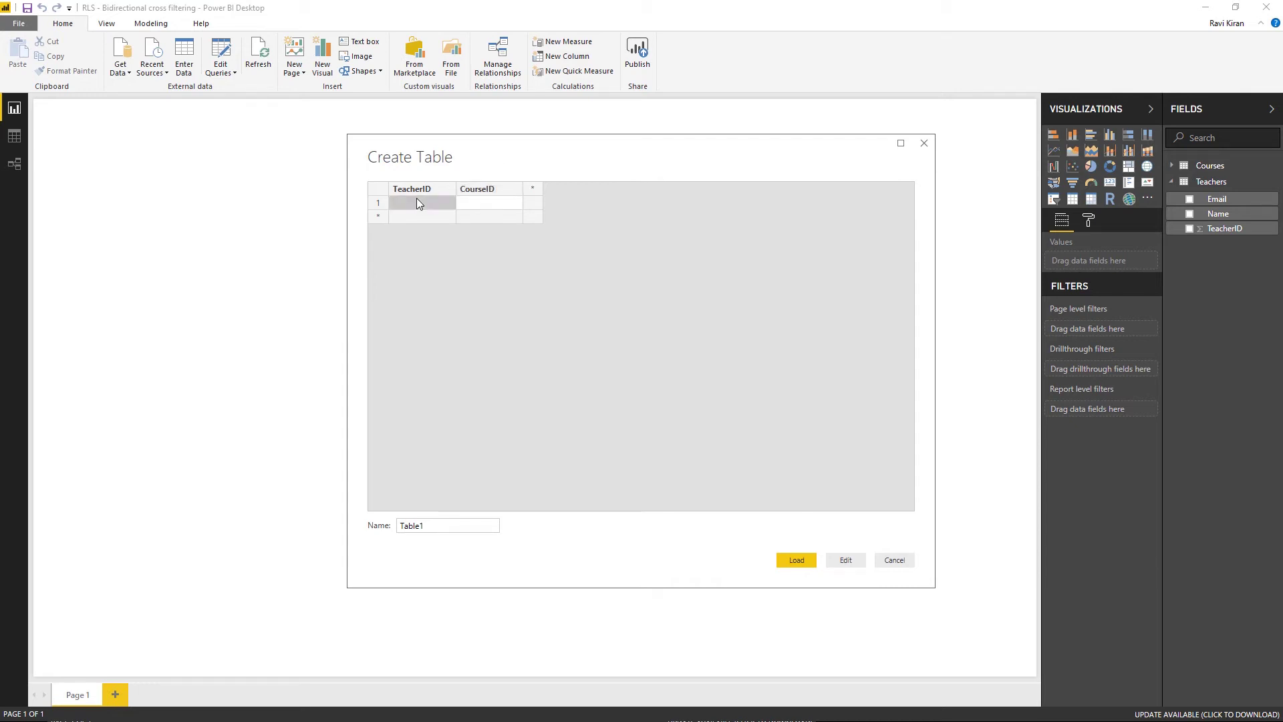
key("ctrl+v")
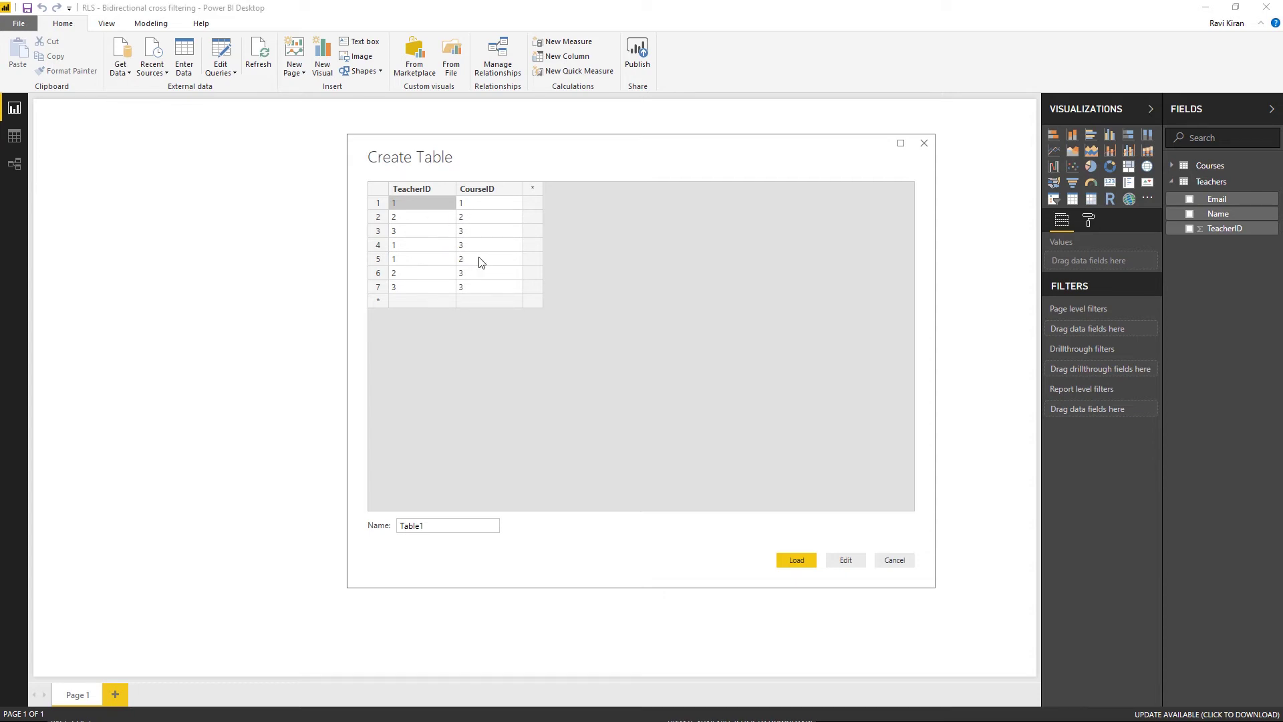
double_click(427, 527)
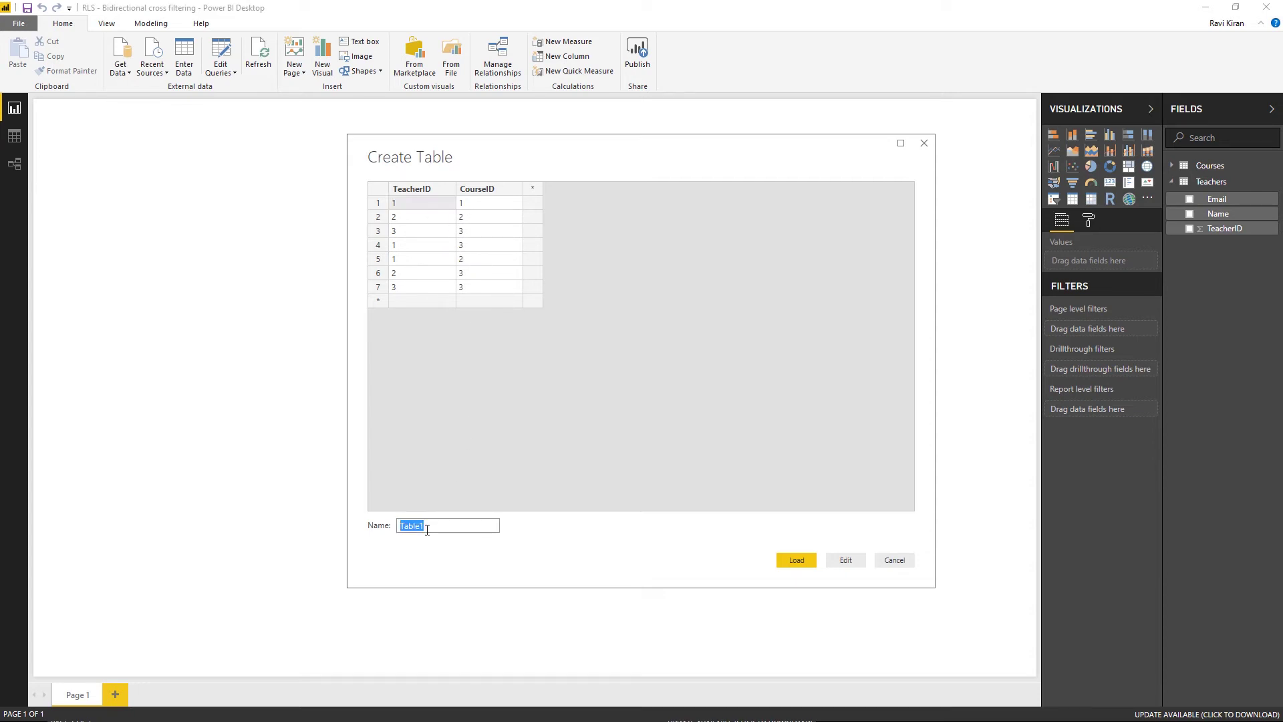
type("Teaches")
left_click(783, 560)
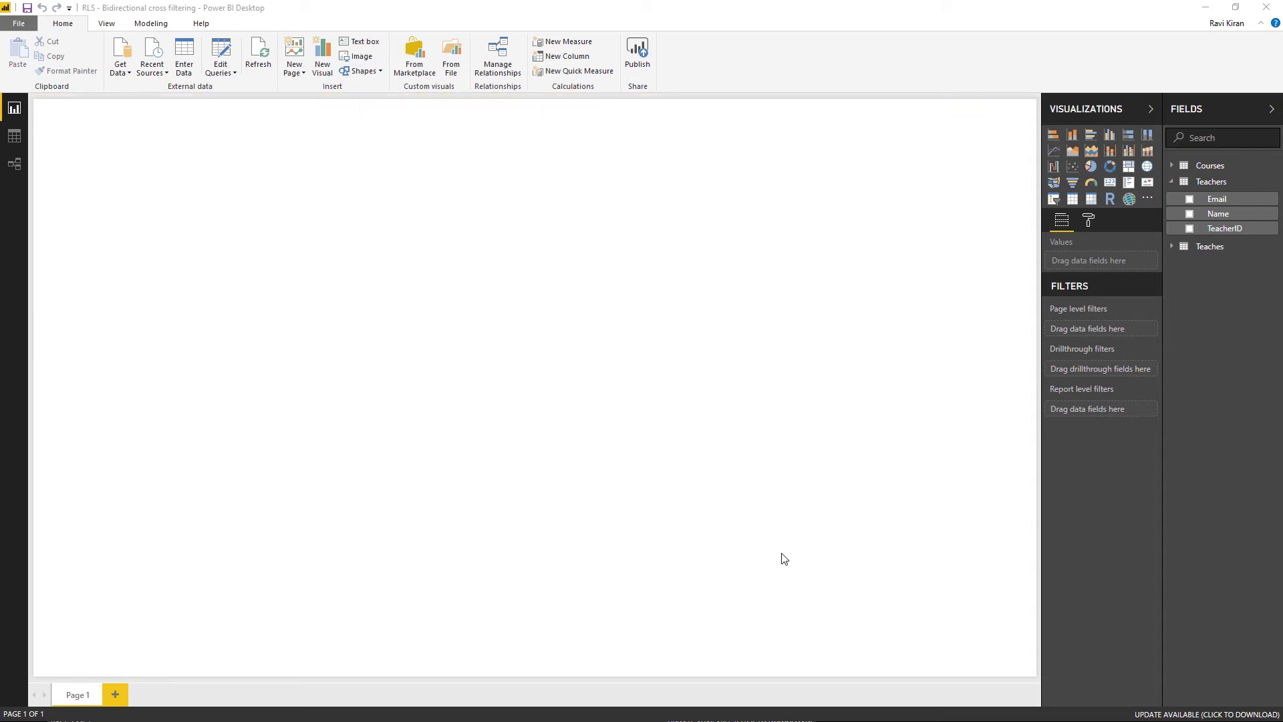
- Examine the relationships between the Teachers, Teaches and Courses tables in the model diagram and return to the report page
left_click(10, 165)
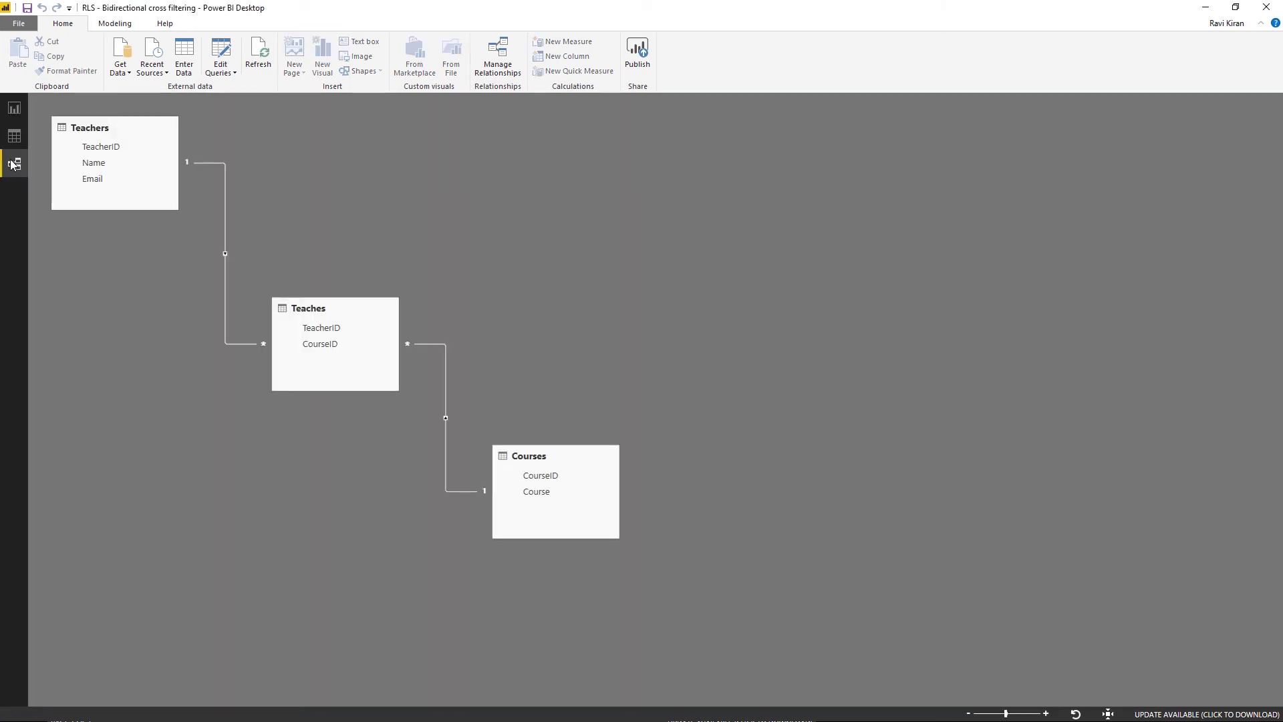
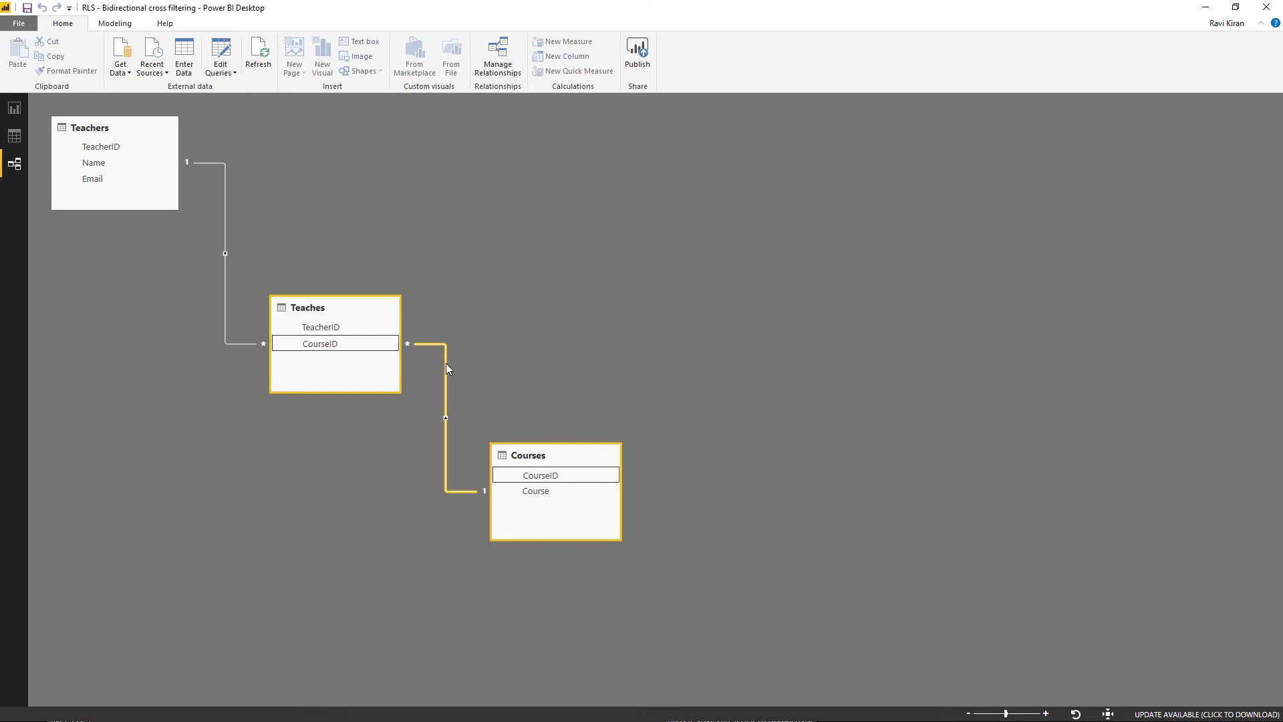
left_click(14, 108)
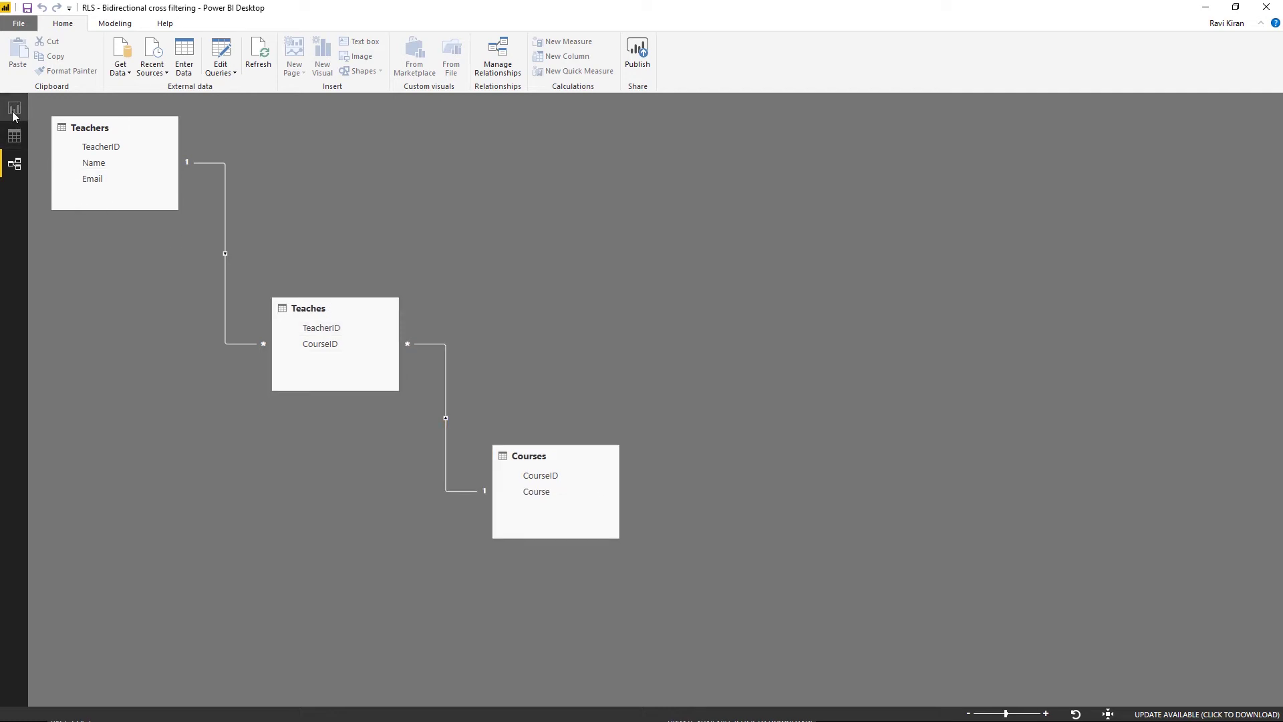
- Start a fourth manually entered table with the columns Month, CourseID and No.of.Students
left_click(184, 58)
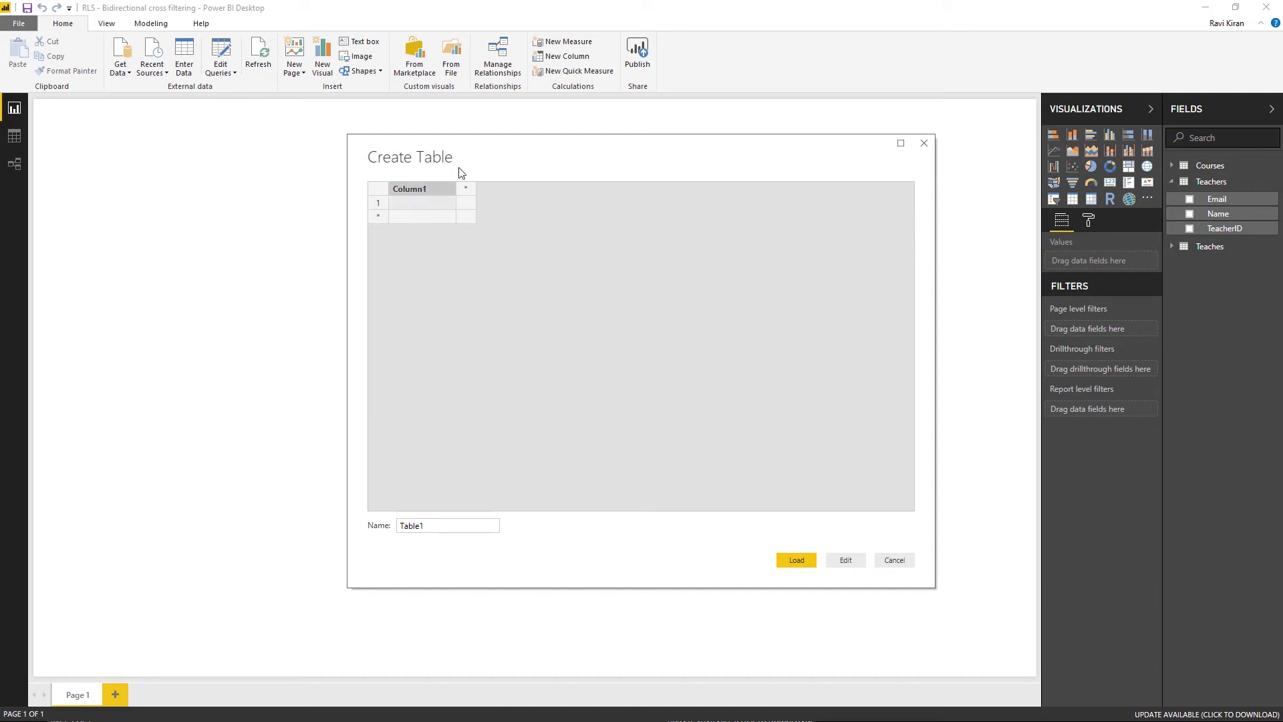
type("Month")
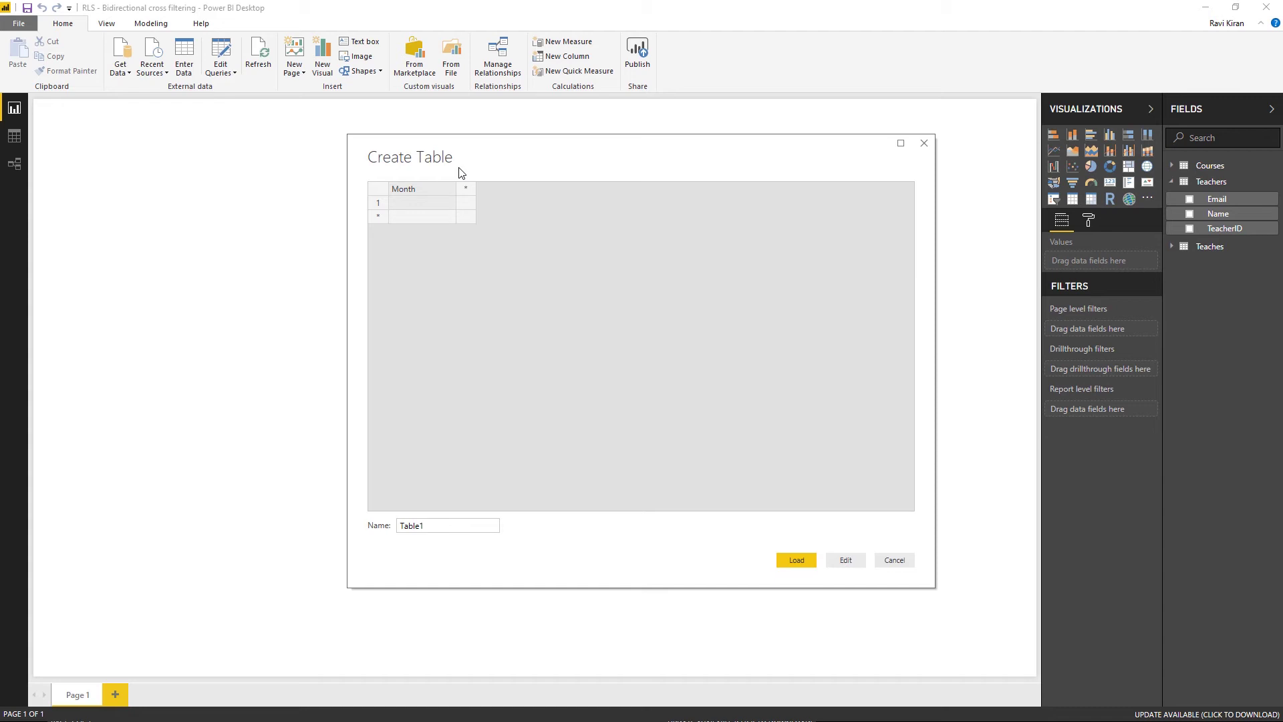
key("Tab")
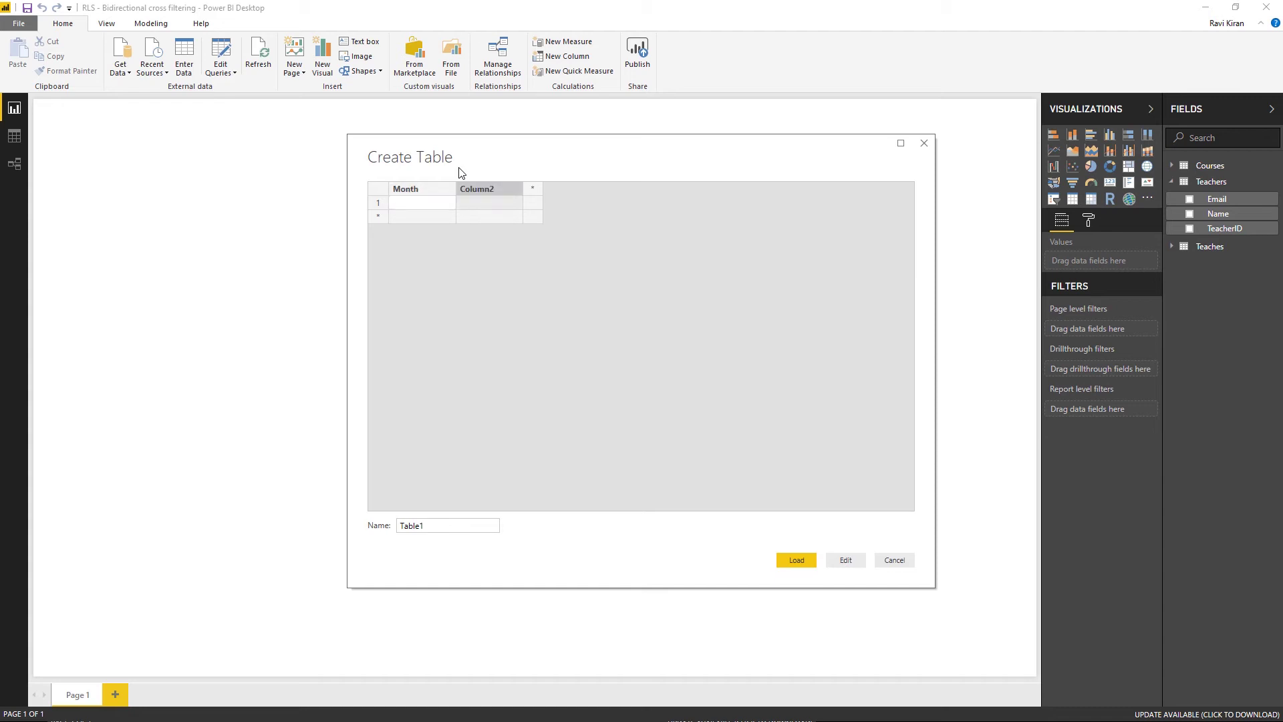
type("CourseID")
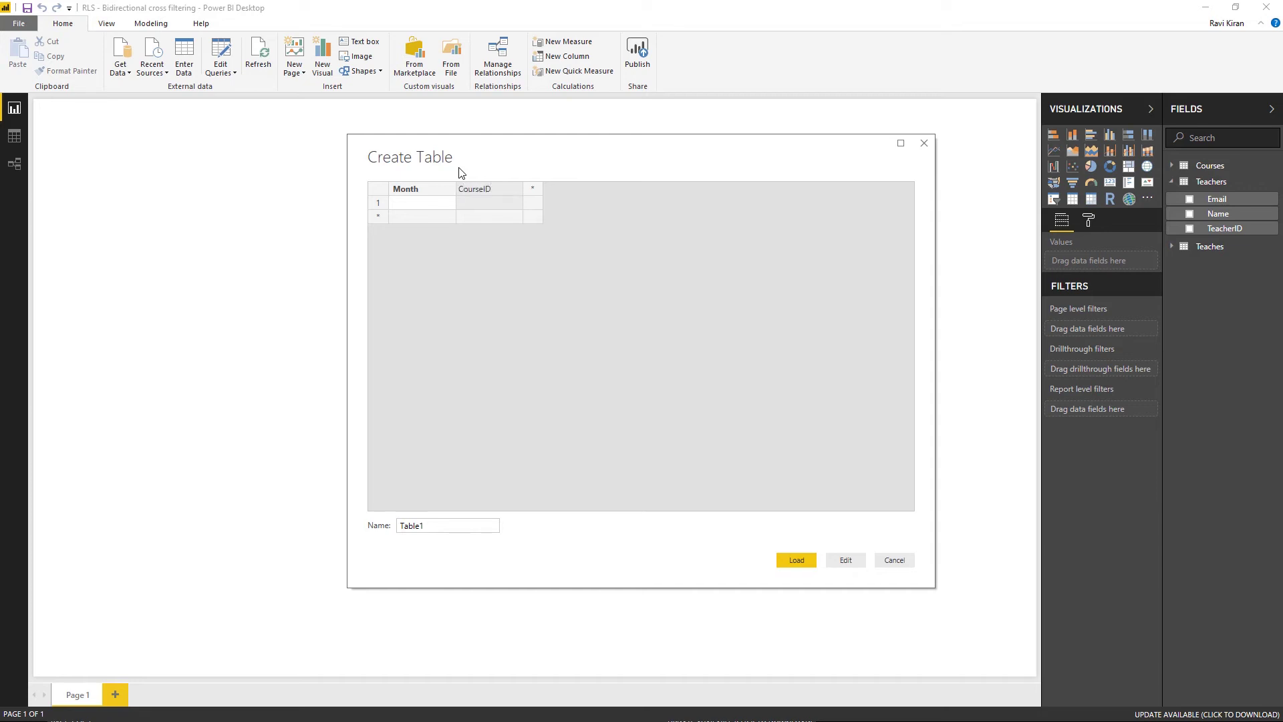
key("Tab")
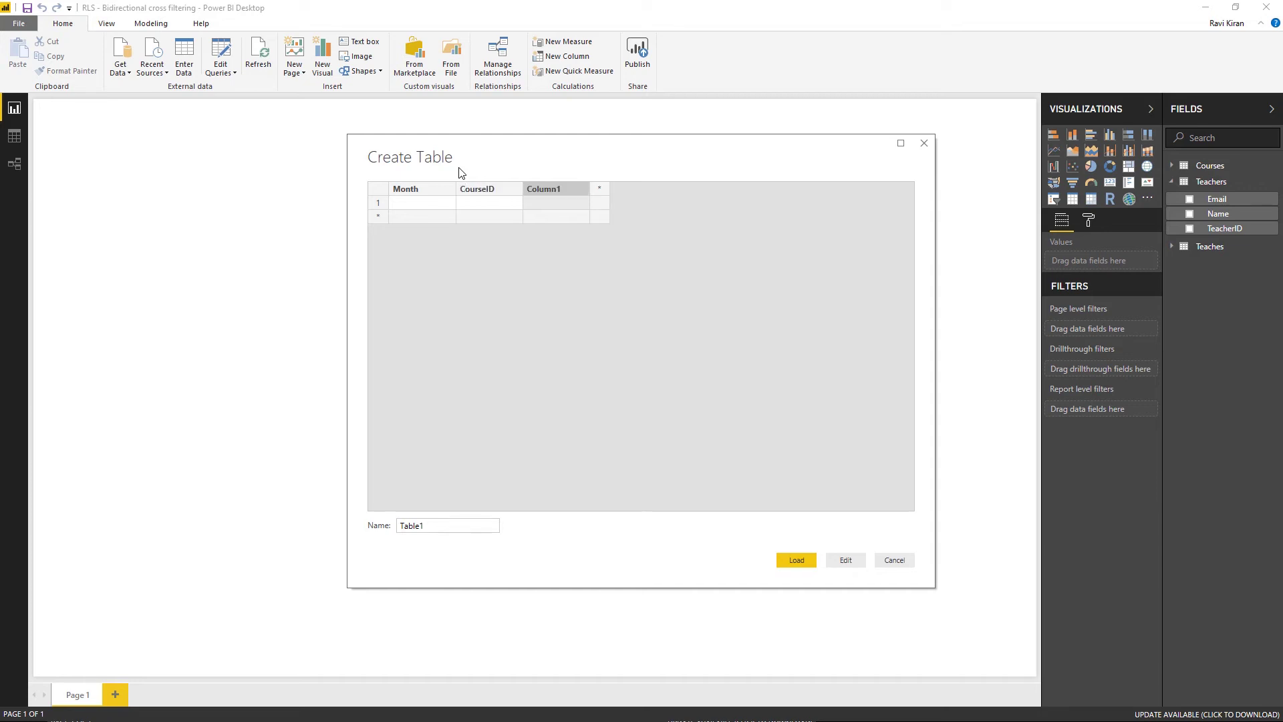
type("No")
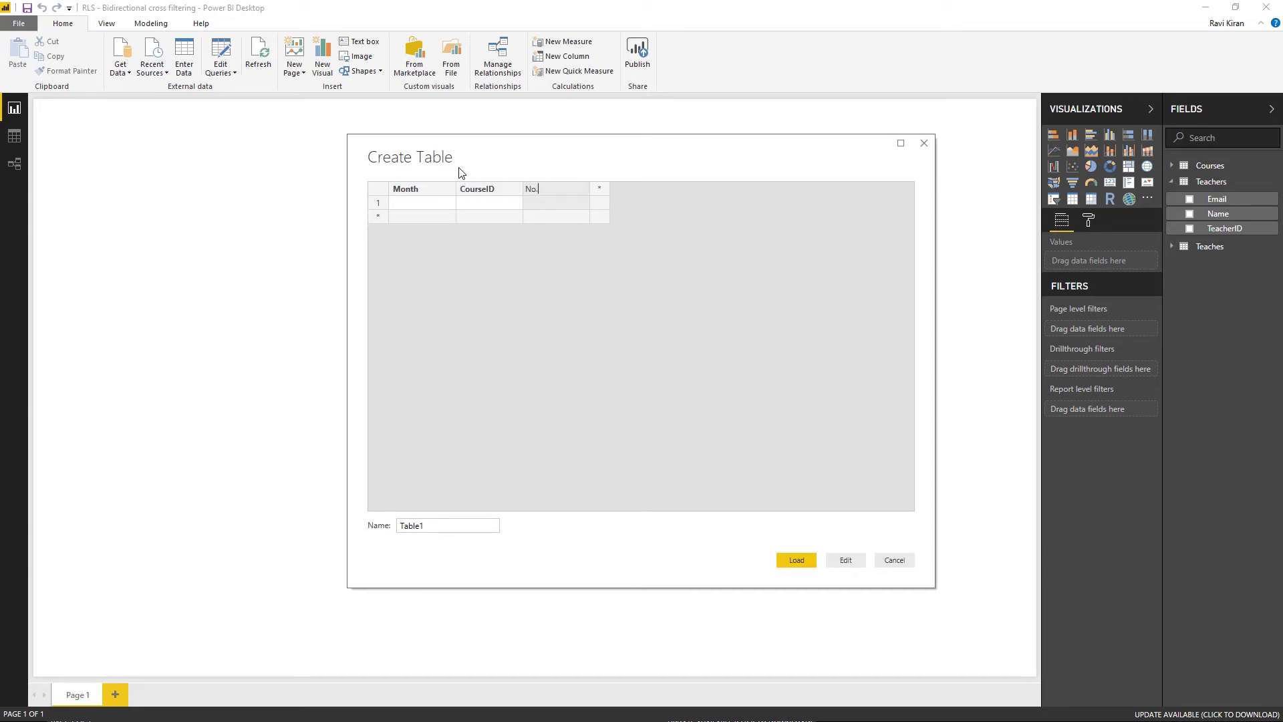
type(".of.Students")
- Fill the table with the rows May 1 50, April 2 55 and June 3 60, each set entered twice in that order
left_click(404, 207)
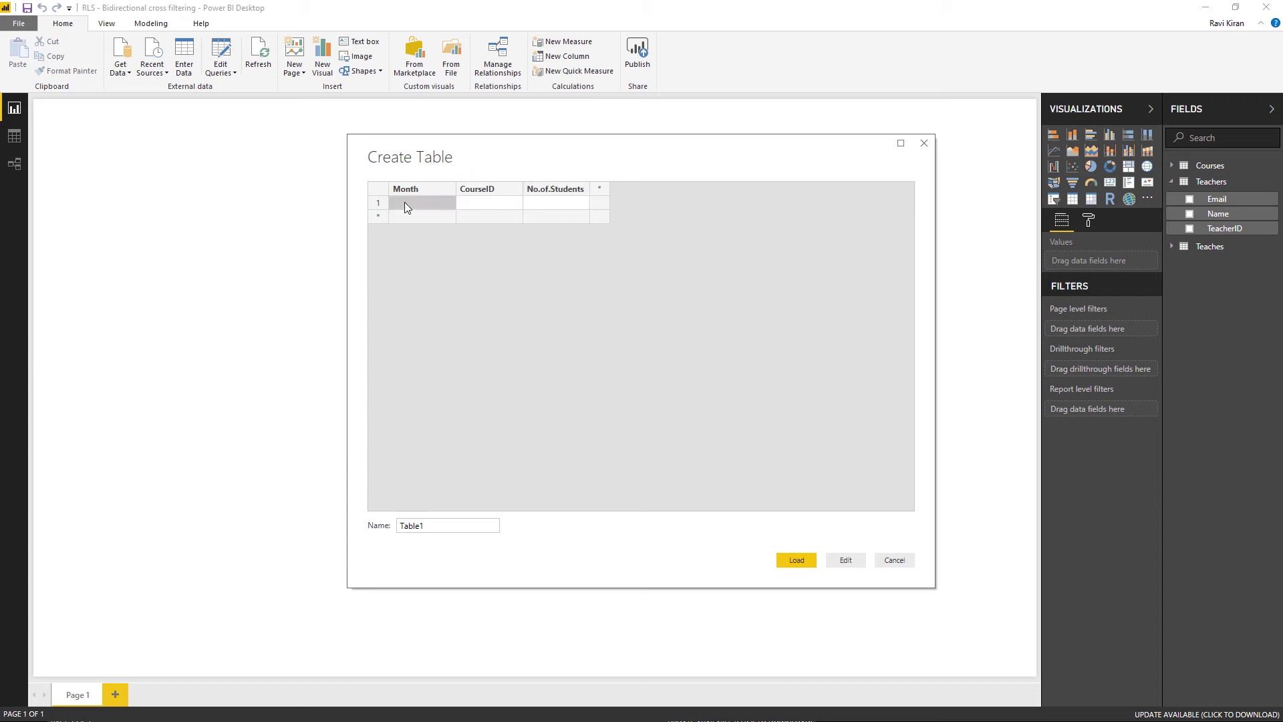
type("May\t1\t50 April\t2\t55 June\t3\t60 May\t1\t50 April\t2\t55 June\t3\t60")
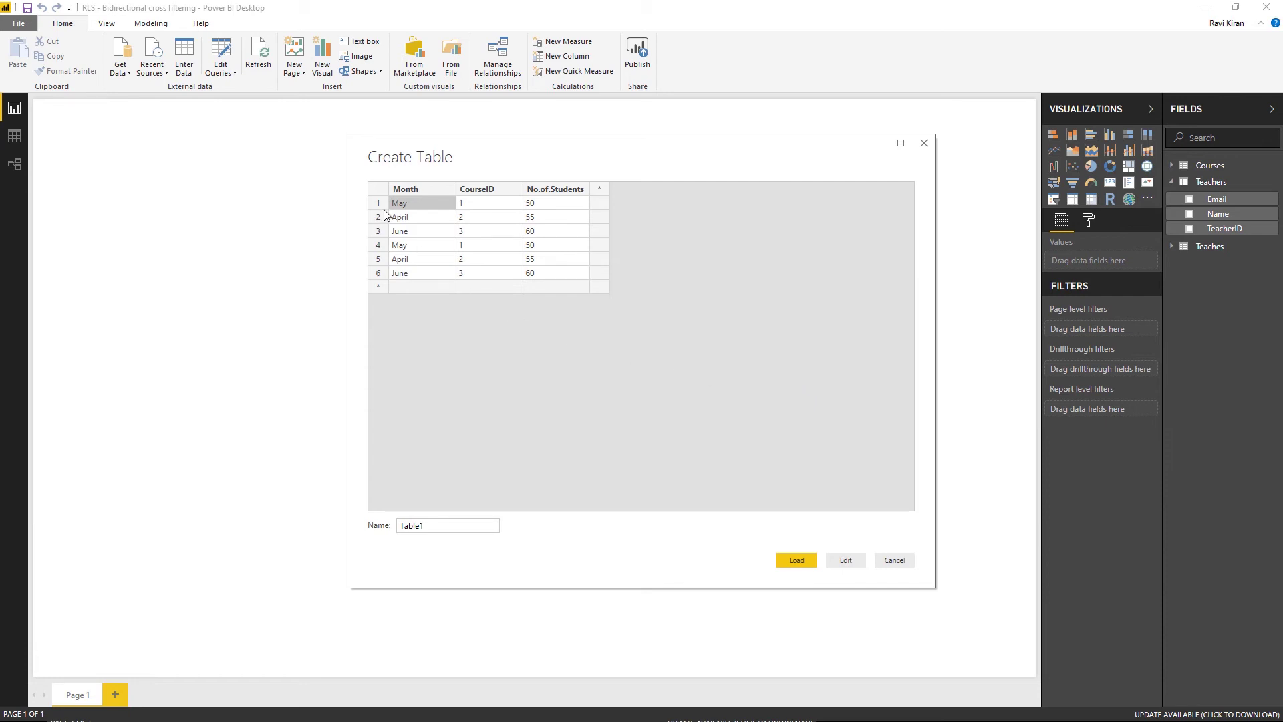
- Change the fourth row's month to July and its No.of.Students value to 65
left_click(409, 247)
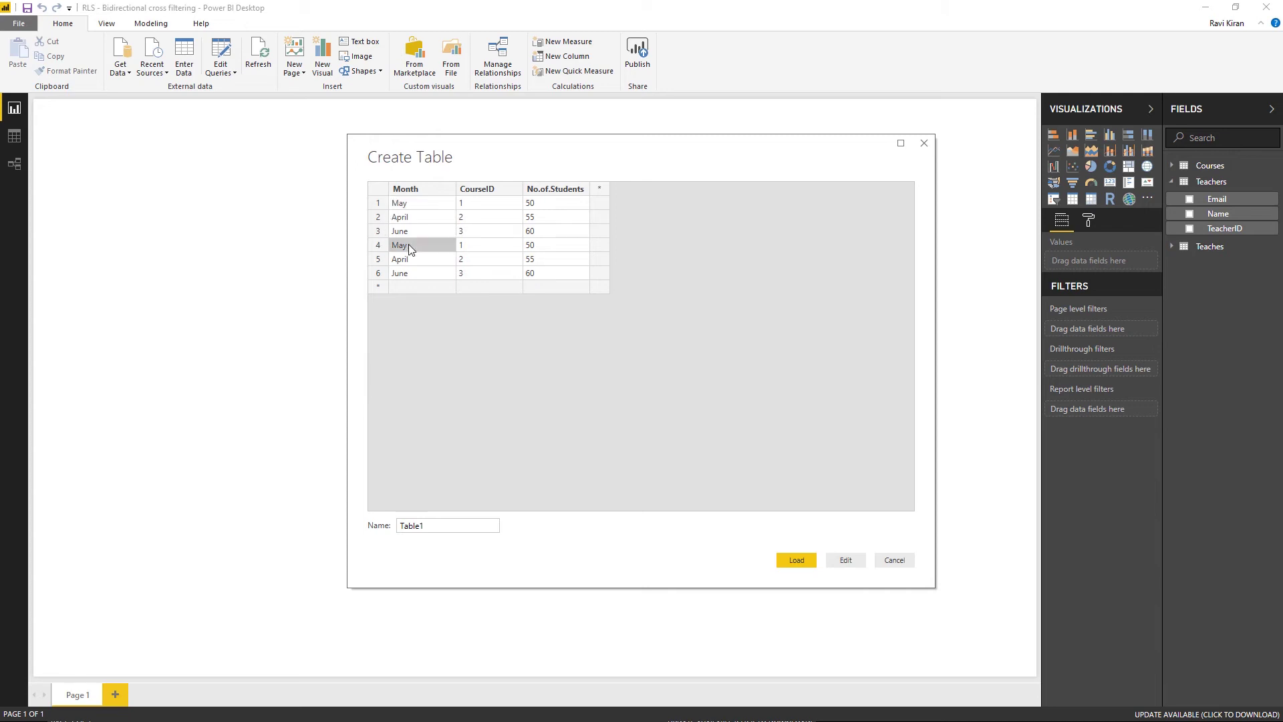
type("July")
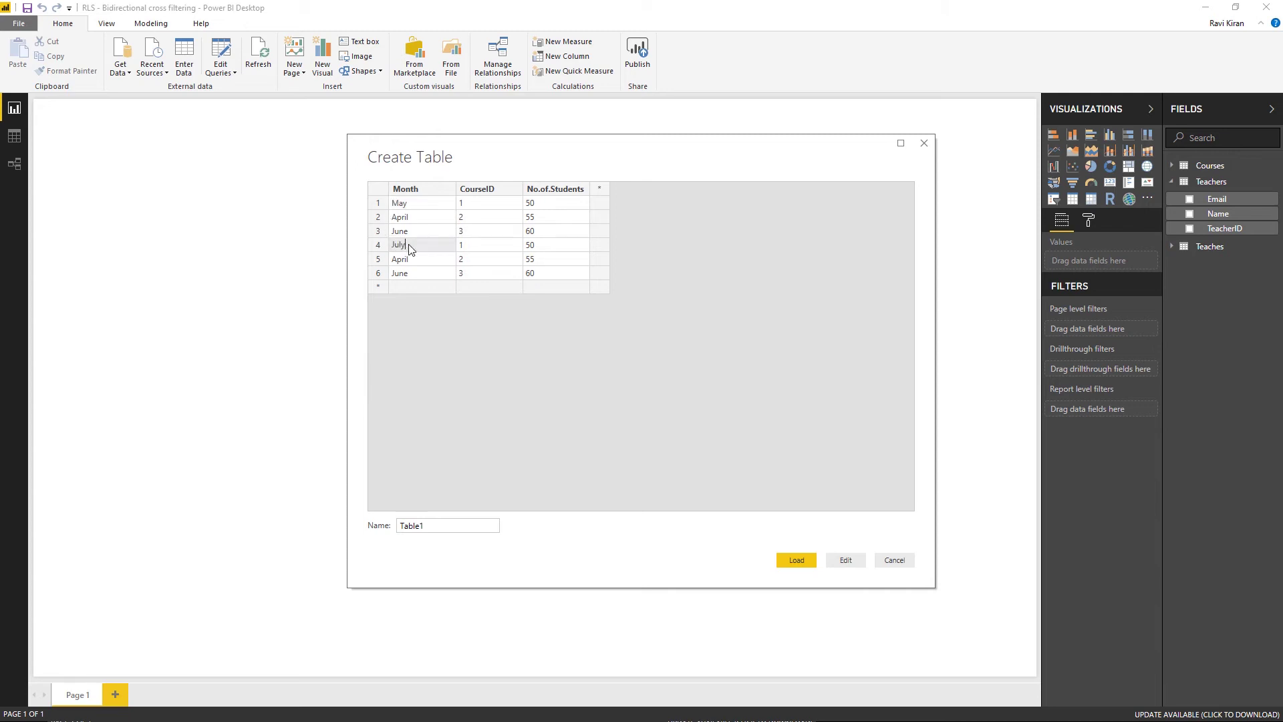
key("Tab")
key("Tab")
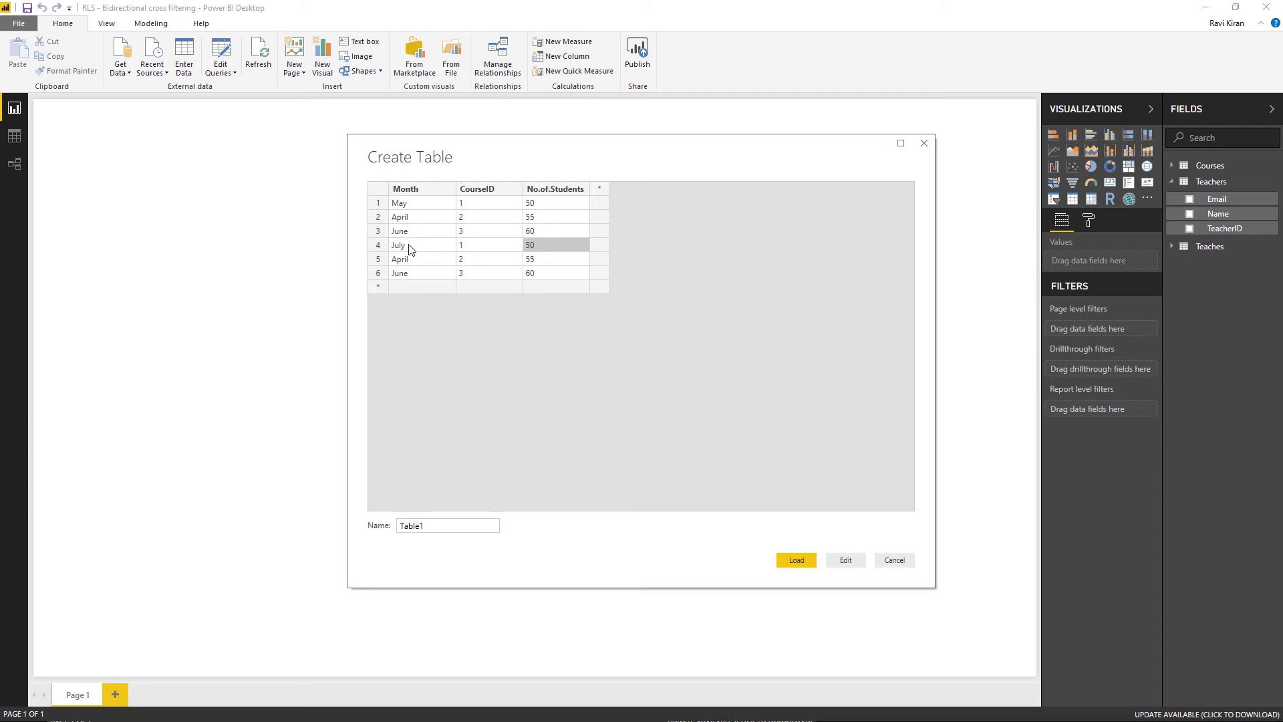
type("65")
key("Return")
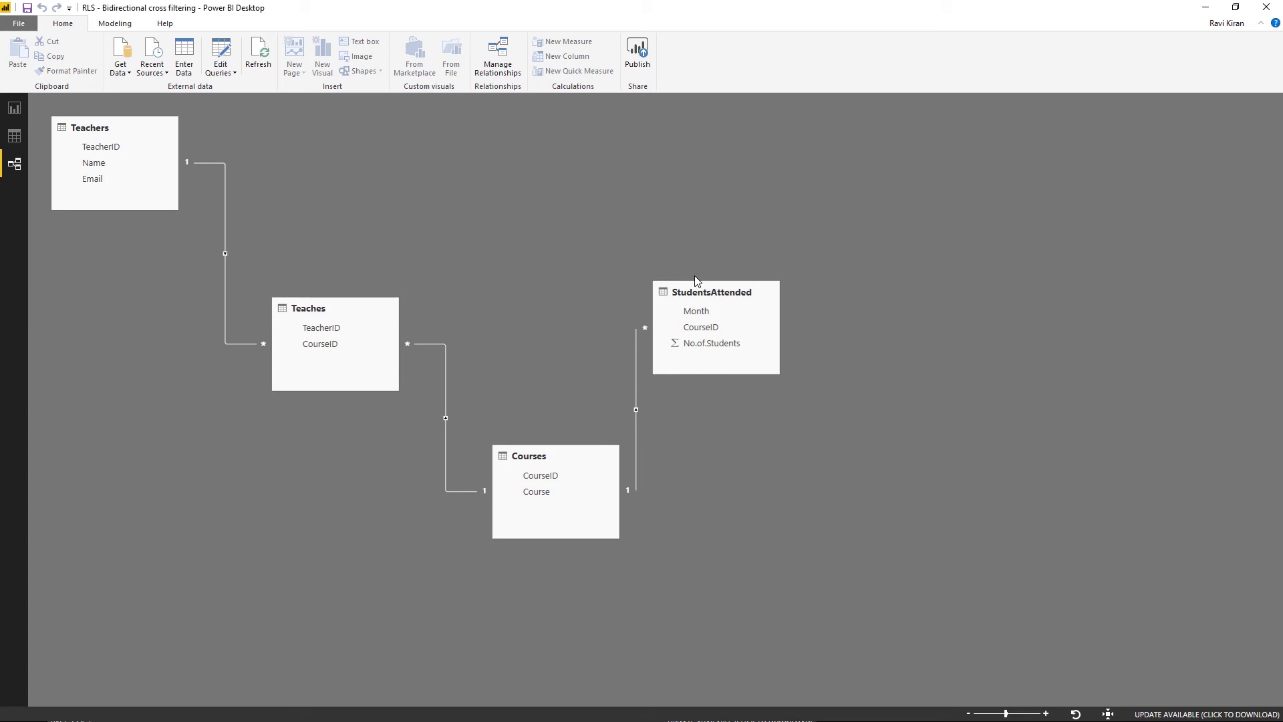
- Rearrange the model diagram by moving StudentsAttended farther away and placing Courses between Teaches and StudentsAttended
left_click_drag(694, 281, 935, 232)
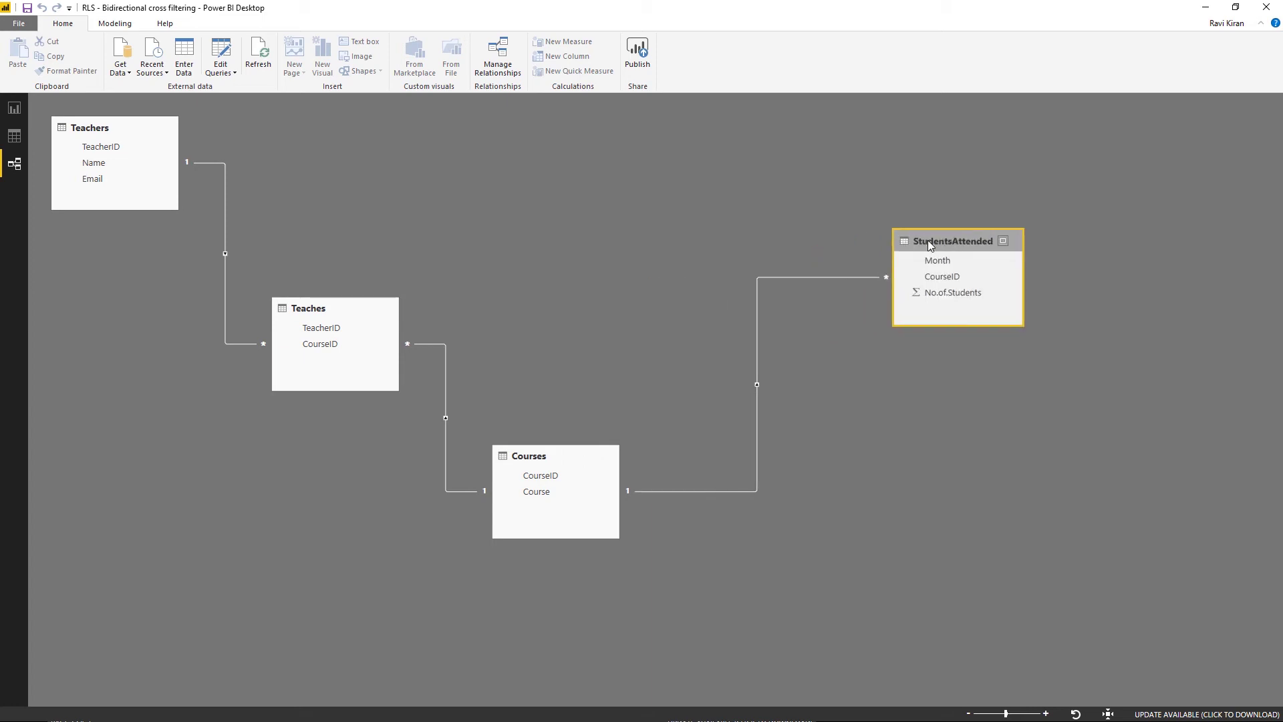
left_click_drag(534, 451, 572, 220)
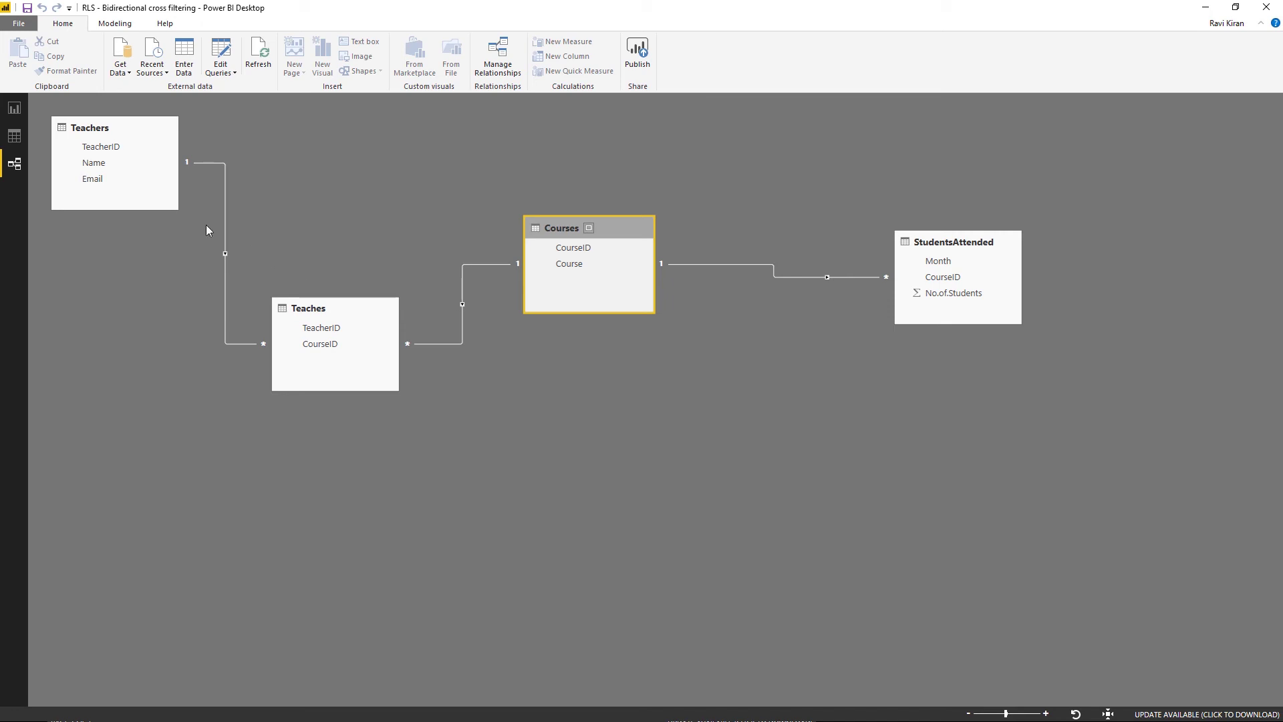
- Create a table visual on the report page with the teacher Name and No.of.Students fields
left_click(14, 107)
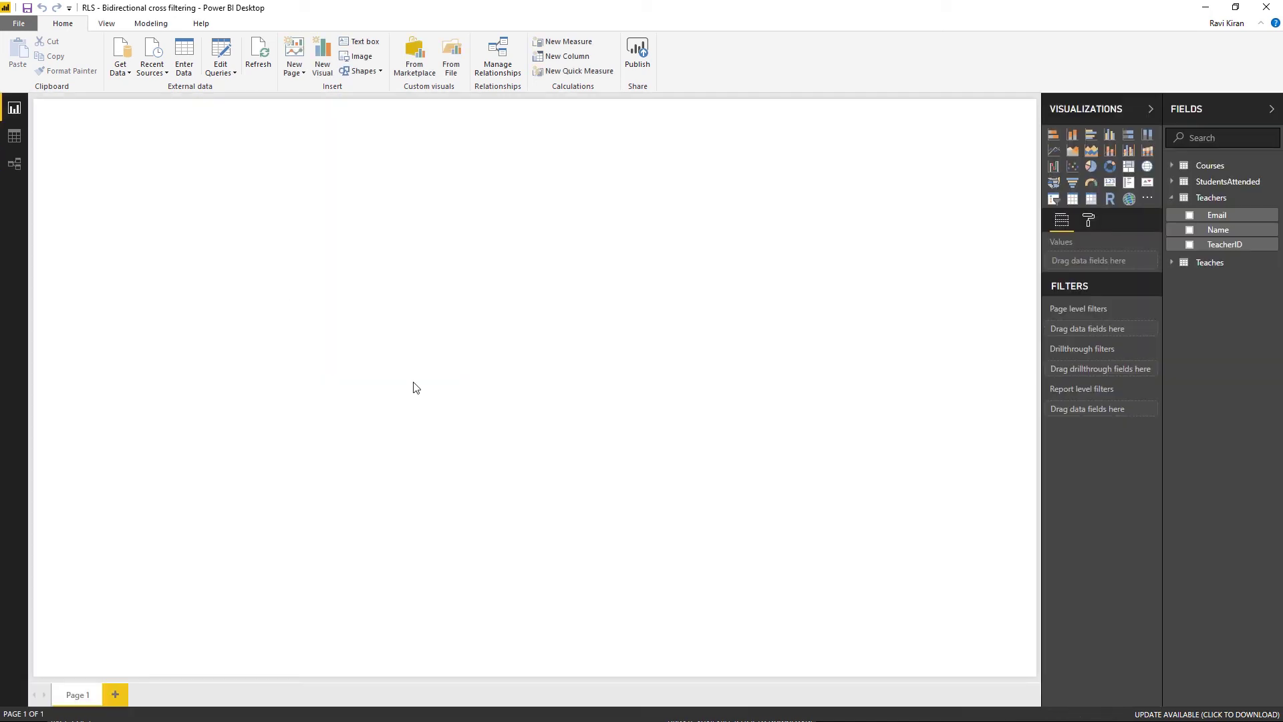
left_click(1189, 230)
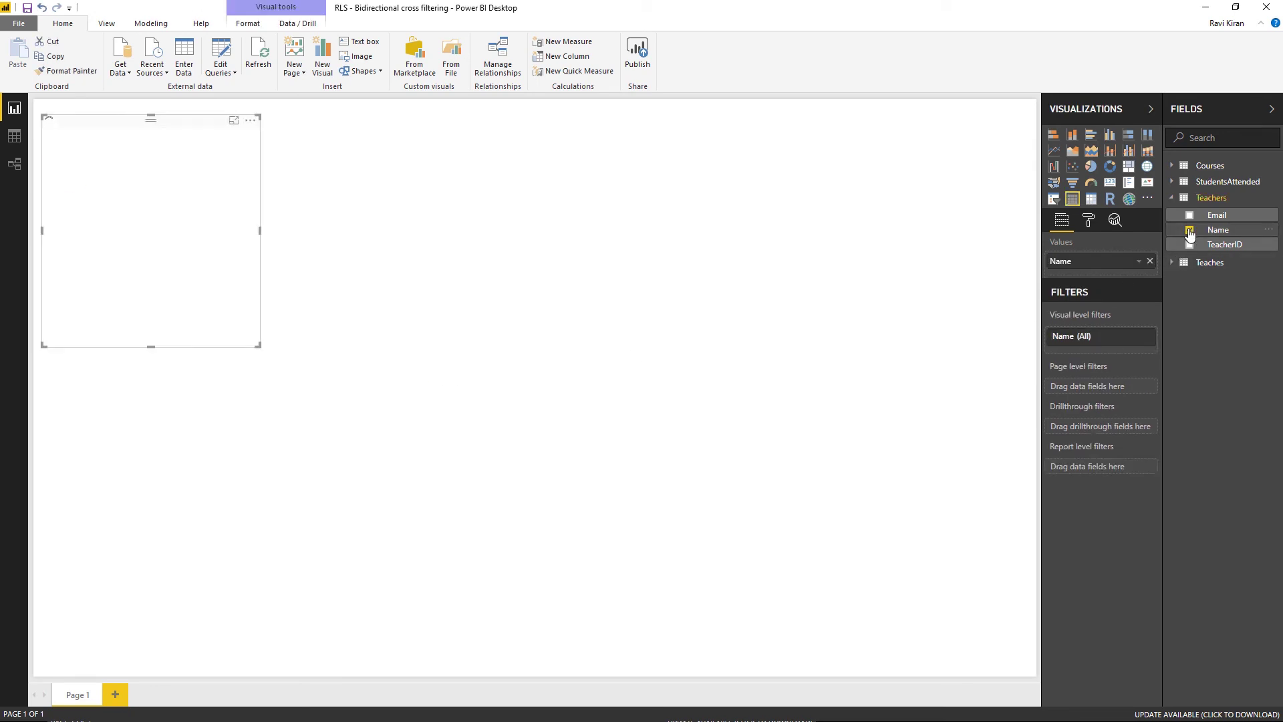
left_click(1172, 182)
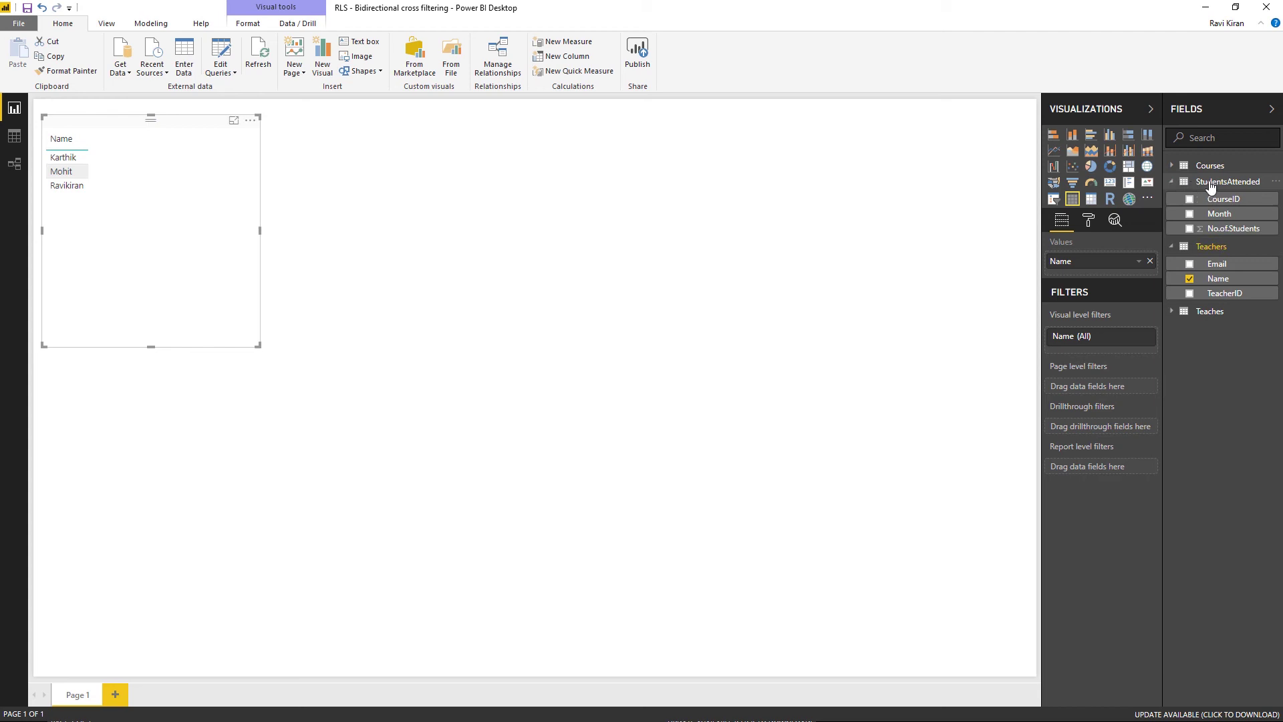
left_click(1189, 229)
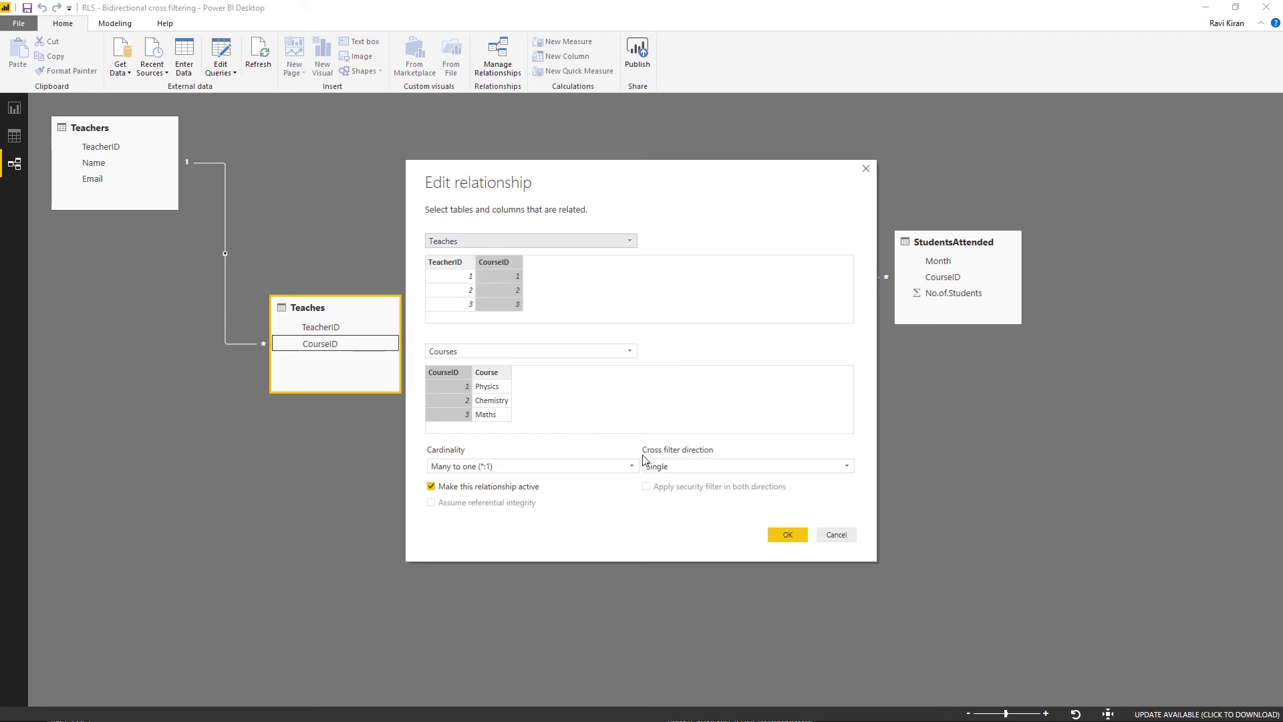
- Set the Teaches–Courses relationship's cross filter direction to Both, apply the security filter in both directions, and return to the report page
left_click(675, 466)
left_click(661, 495)
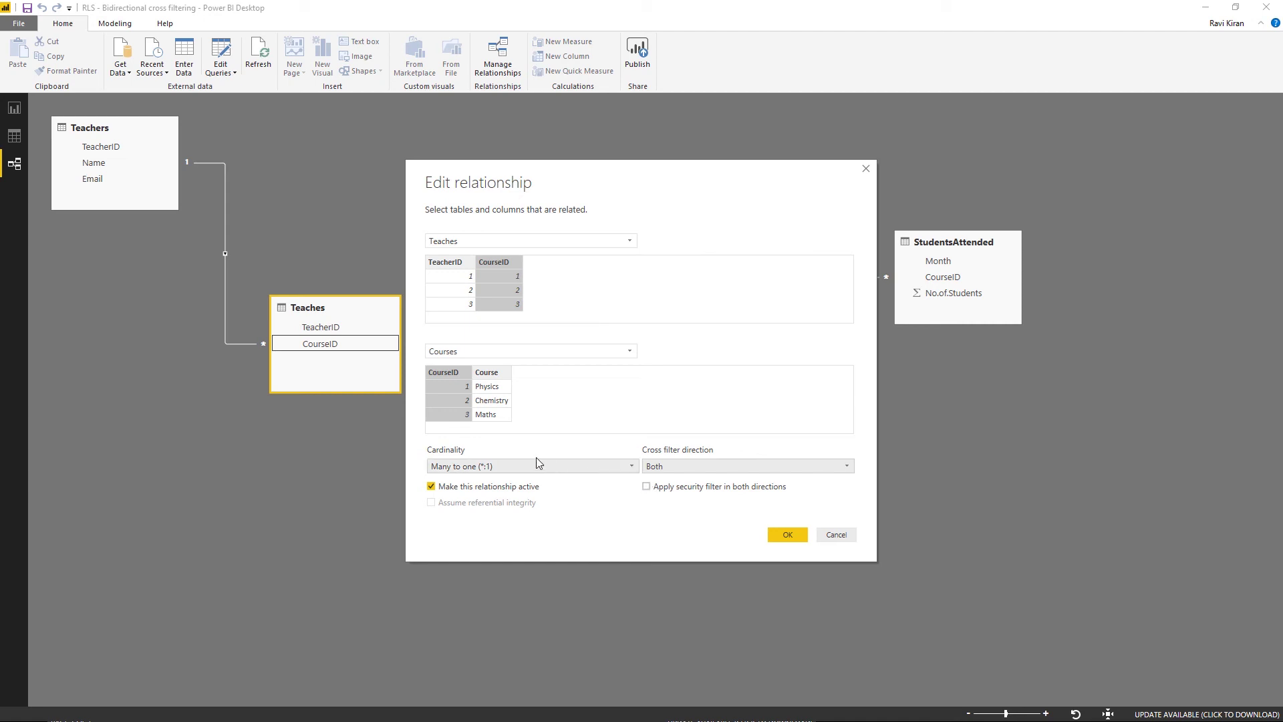
left_click_drag(477, 177, 710, 195)
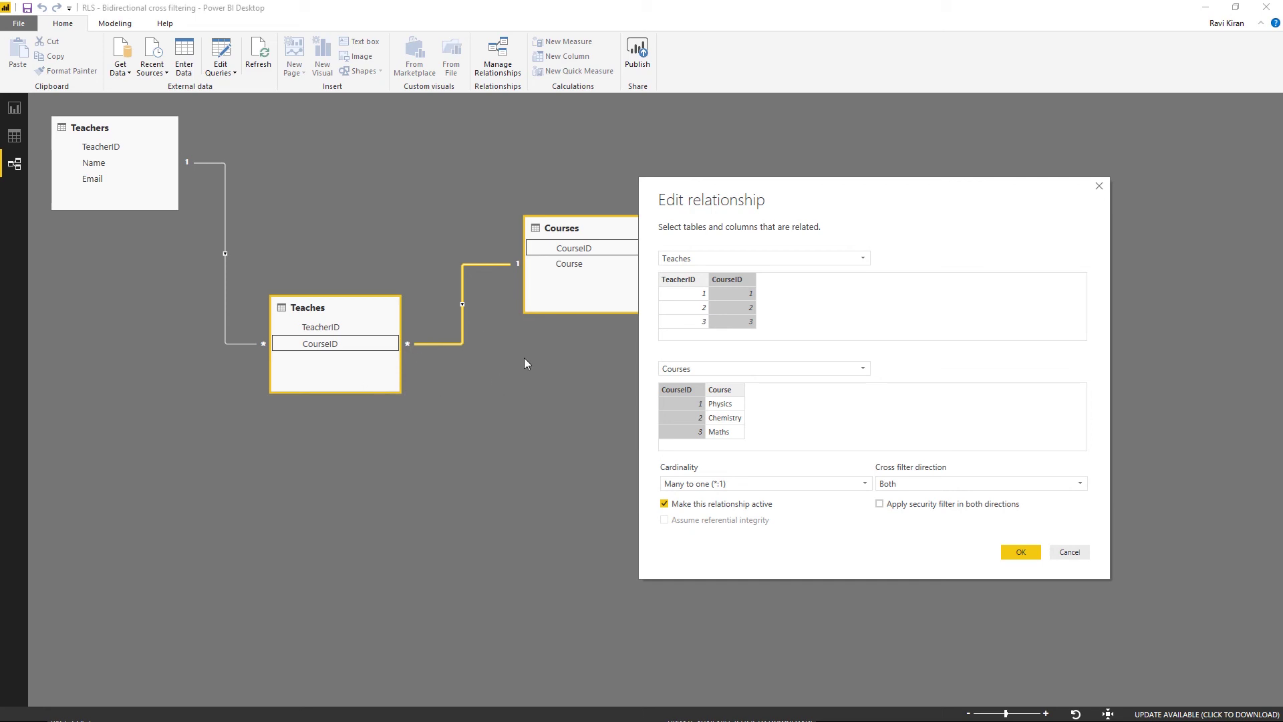
left_click(879, 505)
left_click(1025, 555)
left_click(14, 108)
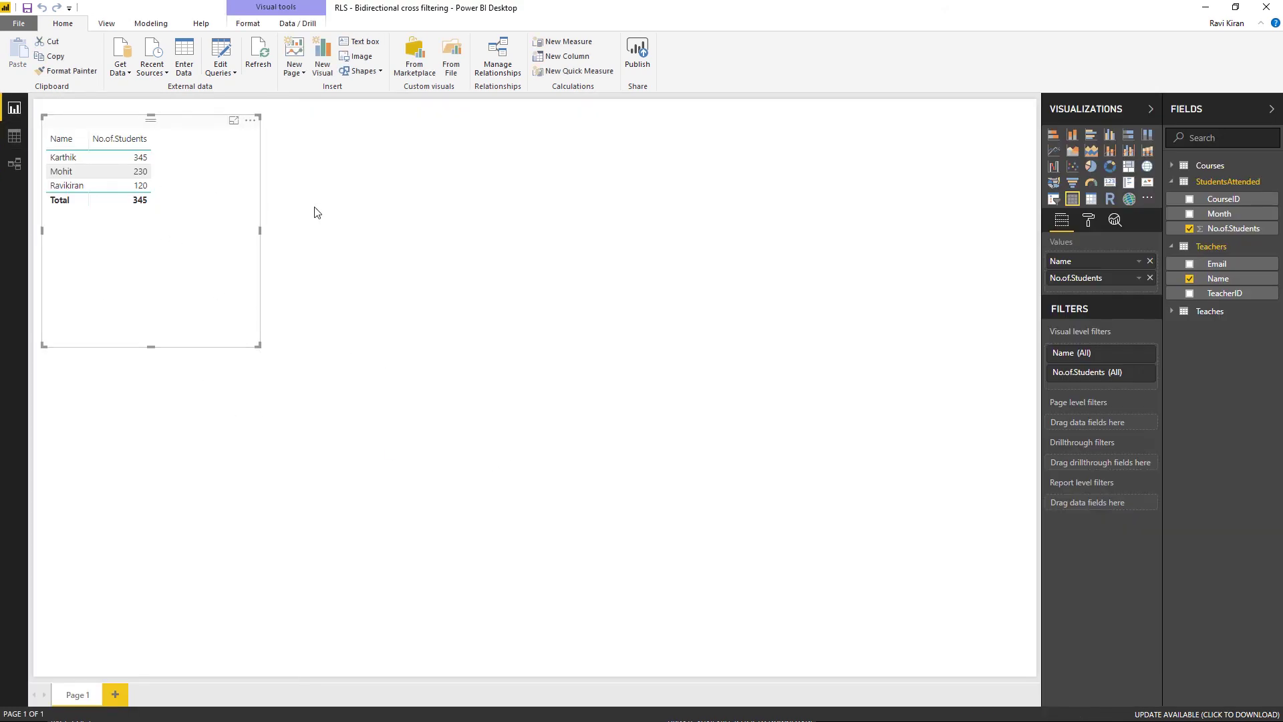
- Add a filter on the Email column of the Teachers table to the demo security role
left_click(148, 27)
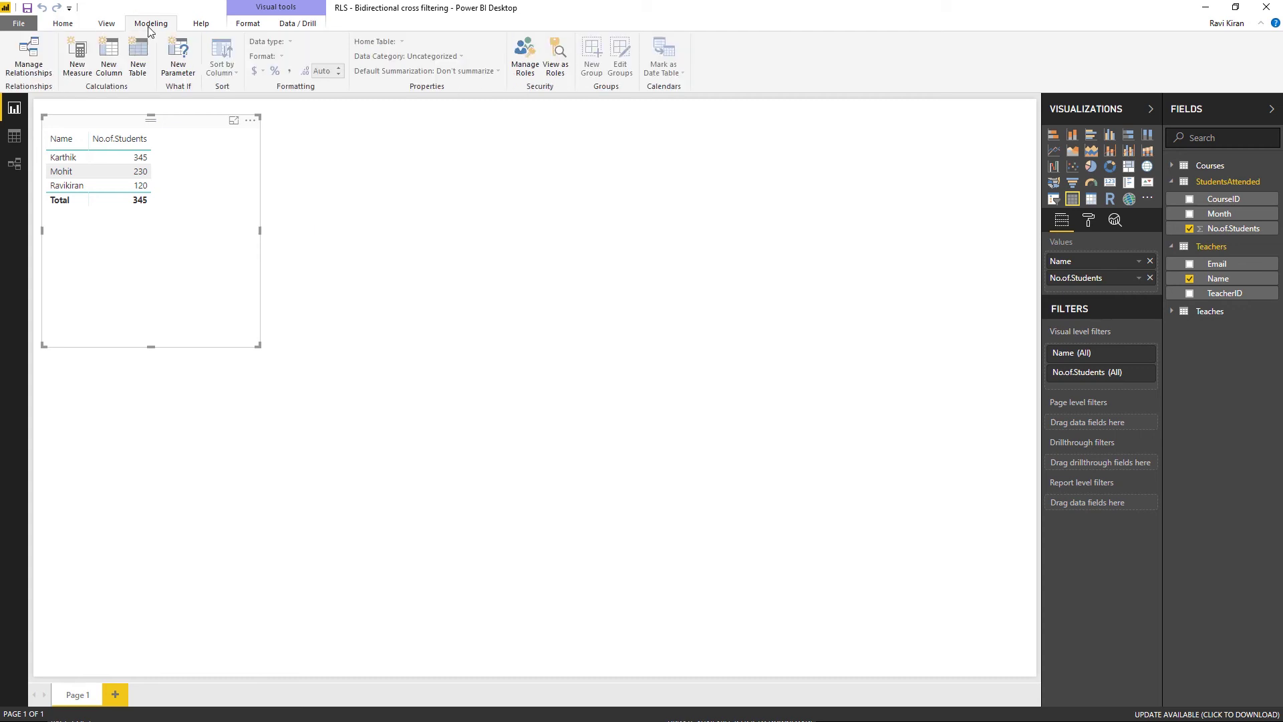
left_click(532, 62)
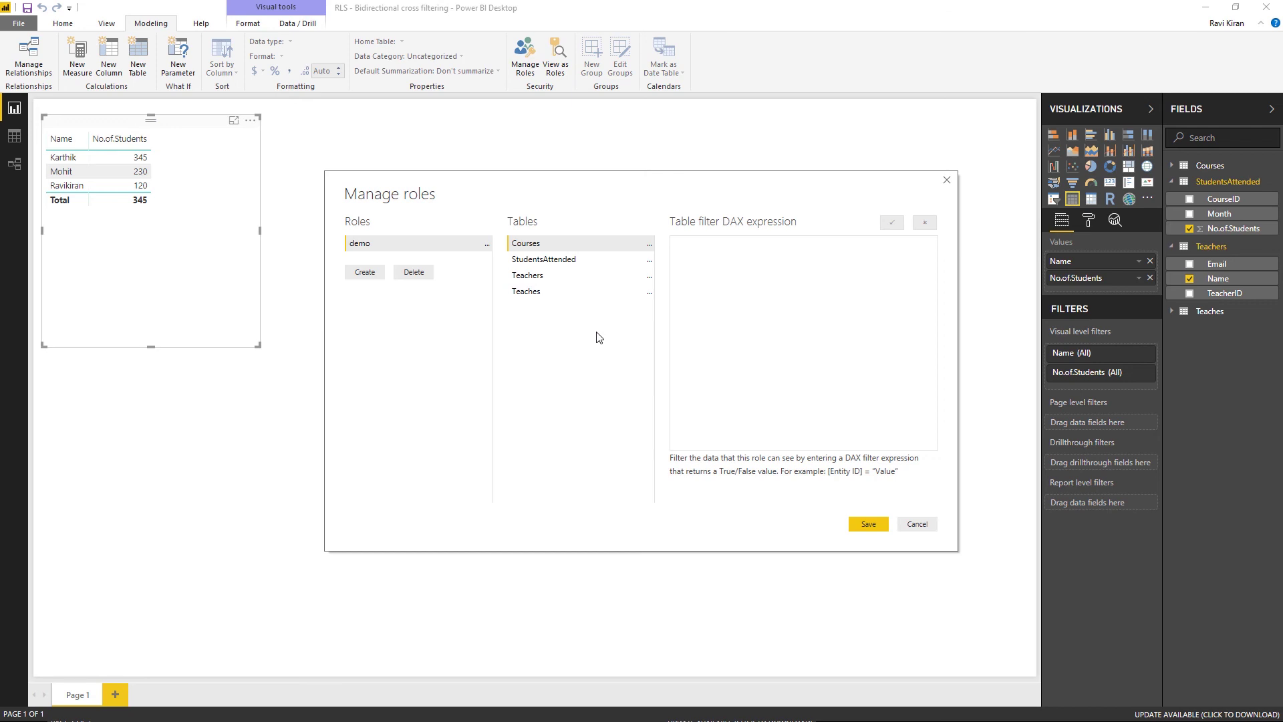
left_click(555, 281)
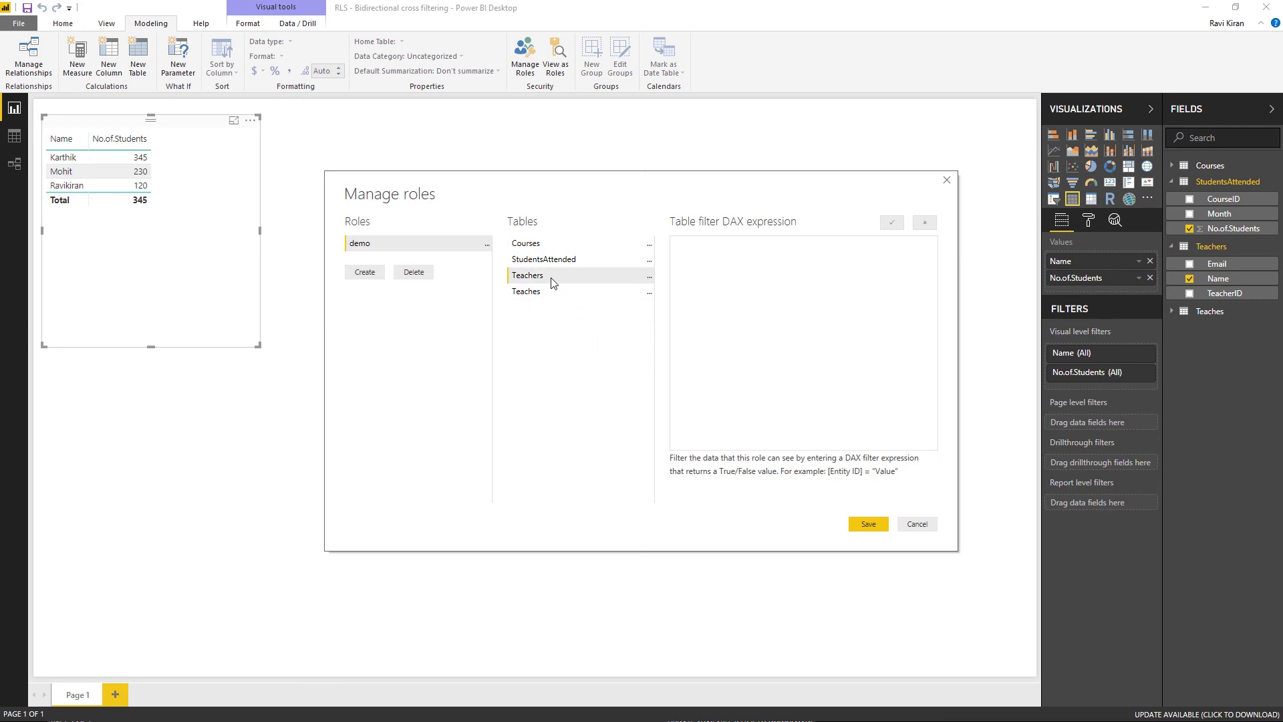
left_click(650, 277)
mouse_move(728, 294)
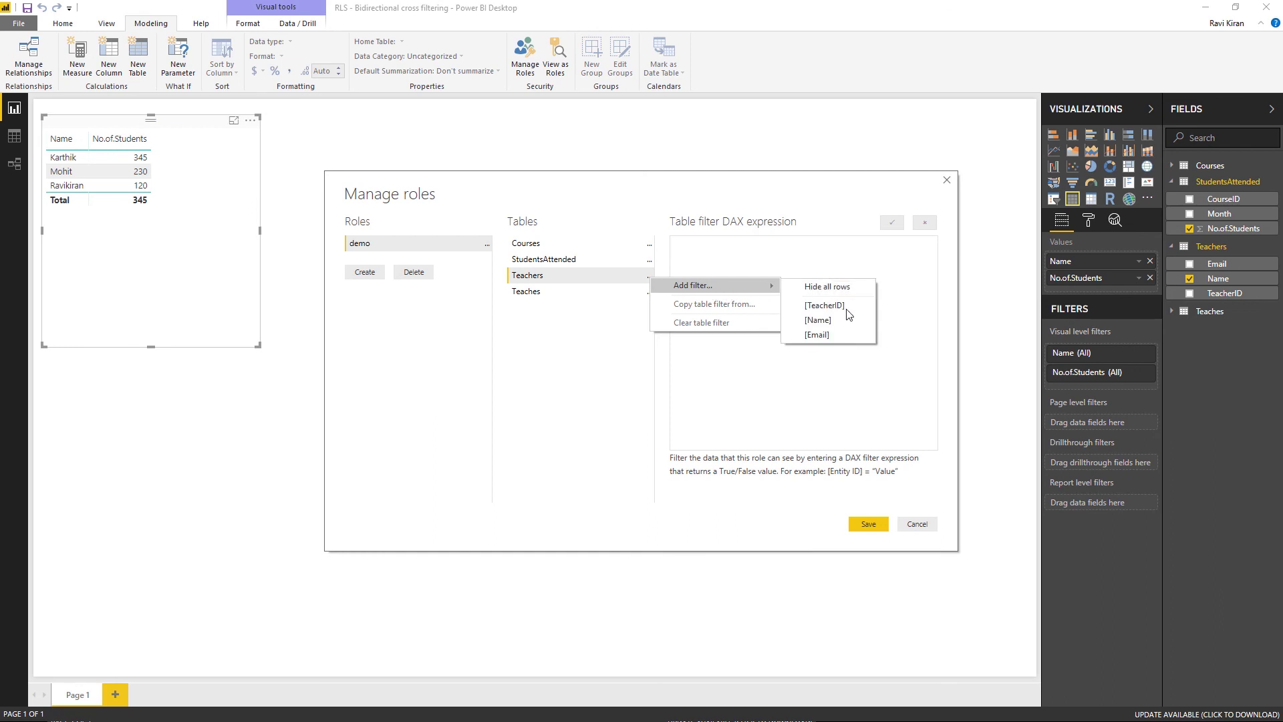
left_click(831, 336)
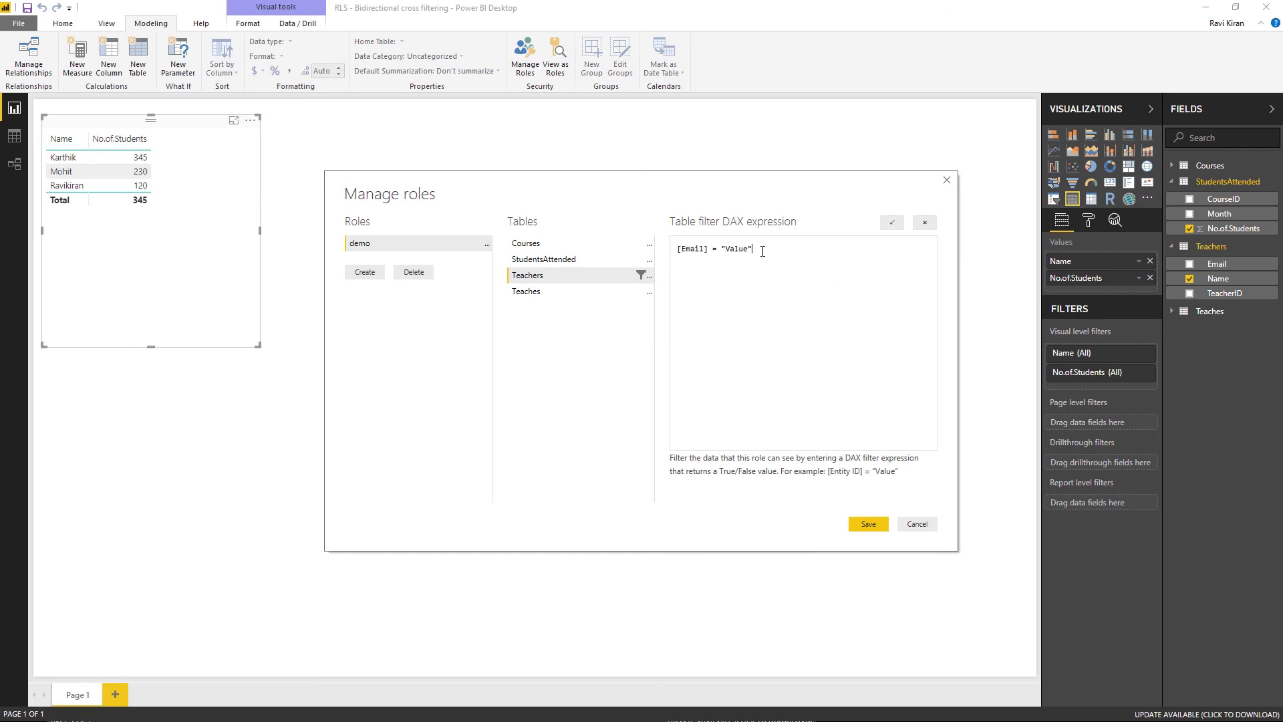
- Complete the Teachers filter expression as [Email] = USERPRINCIPALNAME()
key("shift+Left")
key("shift+Left")
key("shift+Left")
key("shift+Left")
key("shift+Left")
key("shift+Left")
key("shift+Left")
key("shift+Left")
key("shift+Right")
key("shift+Right")
type("USERPRINCIPALNAME()")
- Rename the demo role to Teacher and save the security roles
double_click(451, 245)
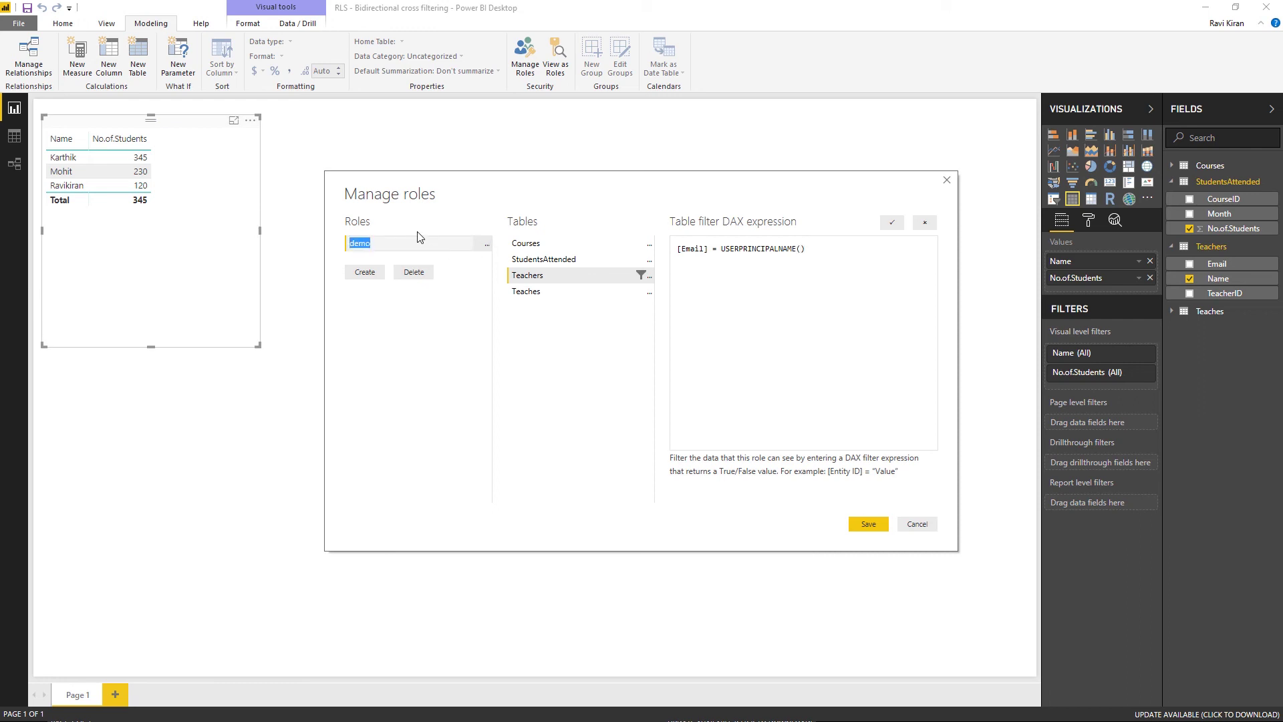
type("Teacher")
left_click(866, 525)
- Save and publish the report to My workspace, and open the published report in the Power BI service
left_click(70, 24)
left_click(638, 57)
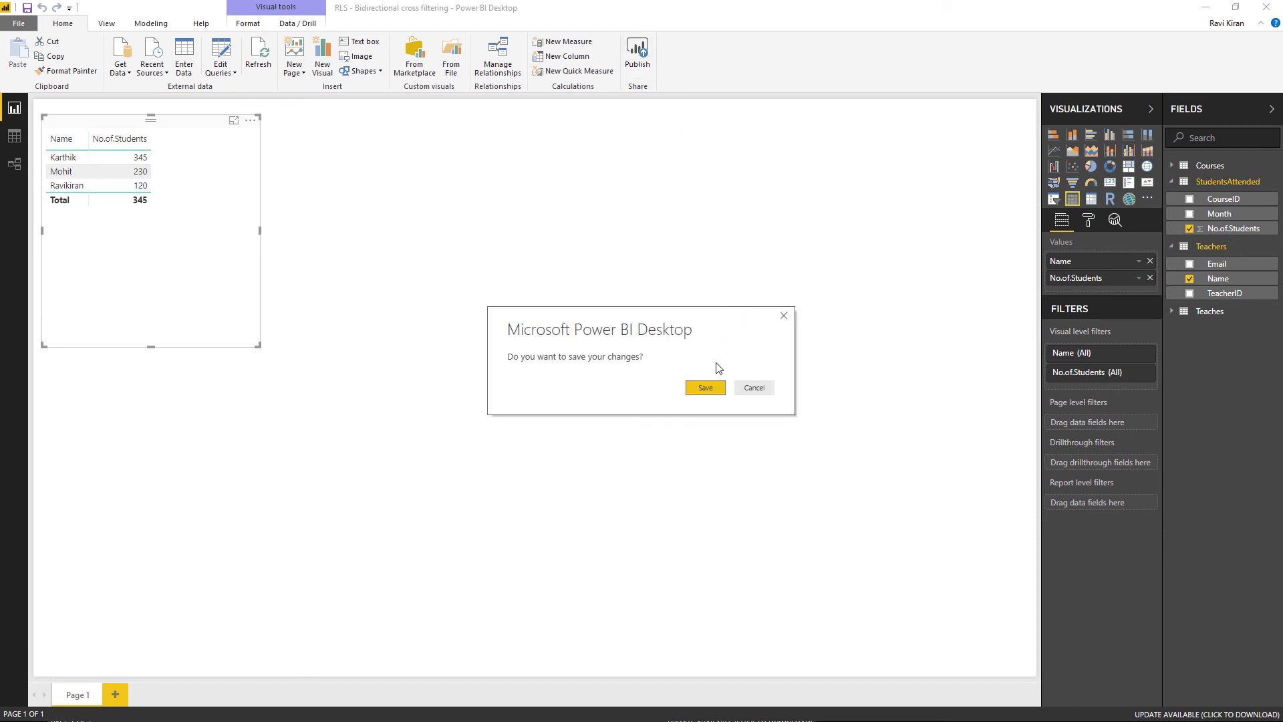
left_click(715, 389)
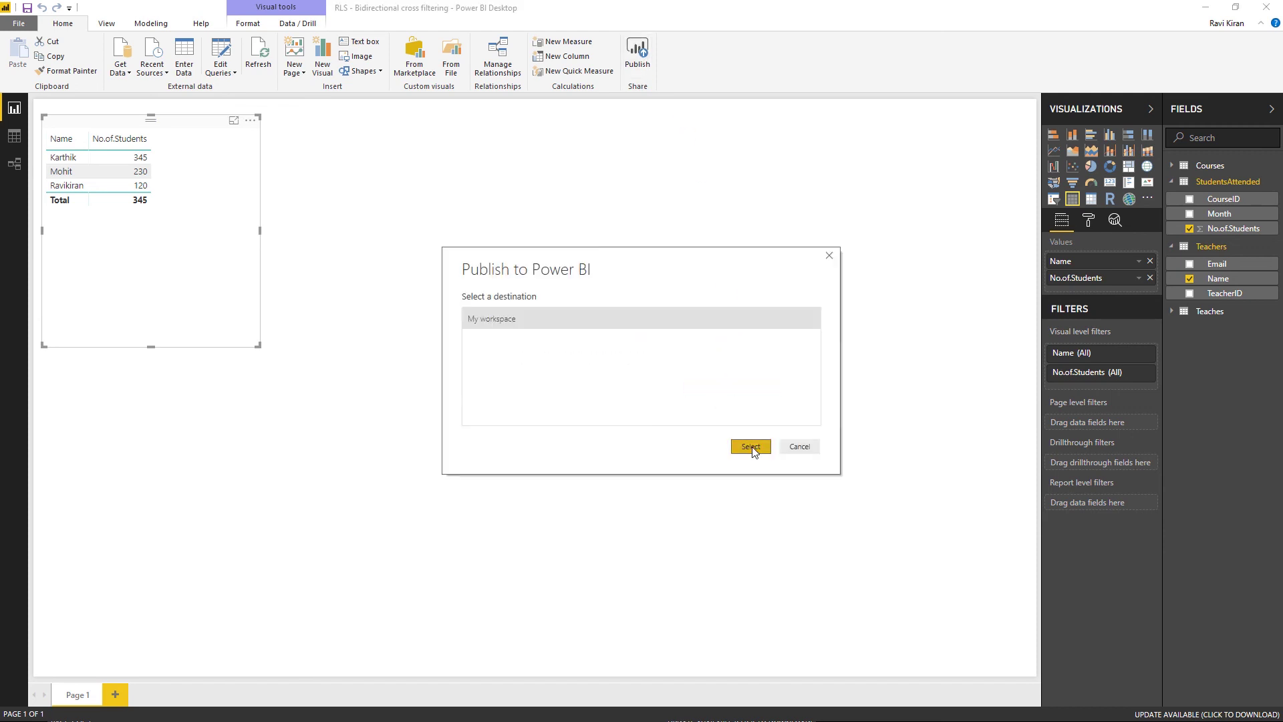
left_click(752, 445)
left_click(719, 404)
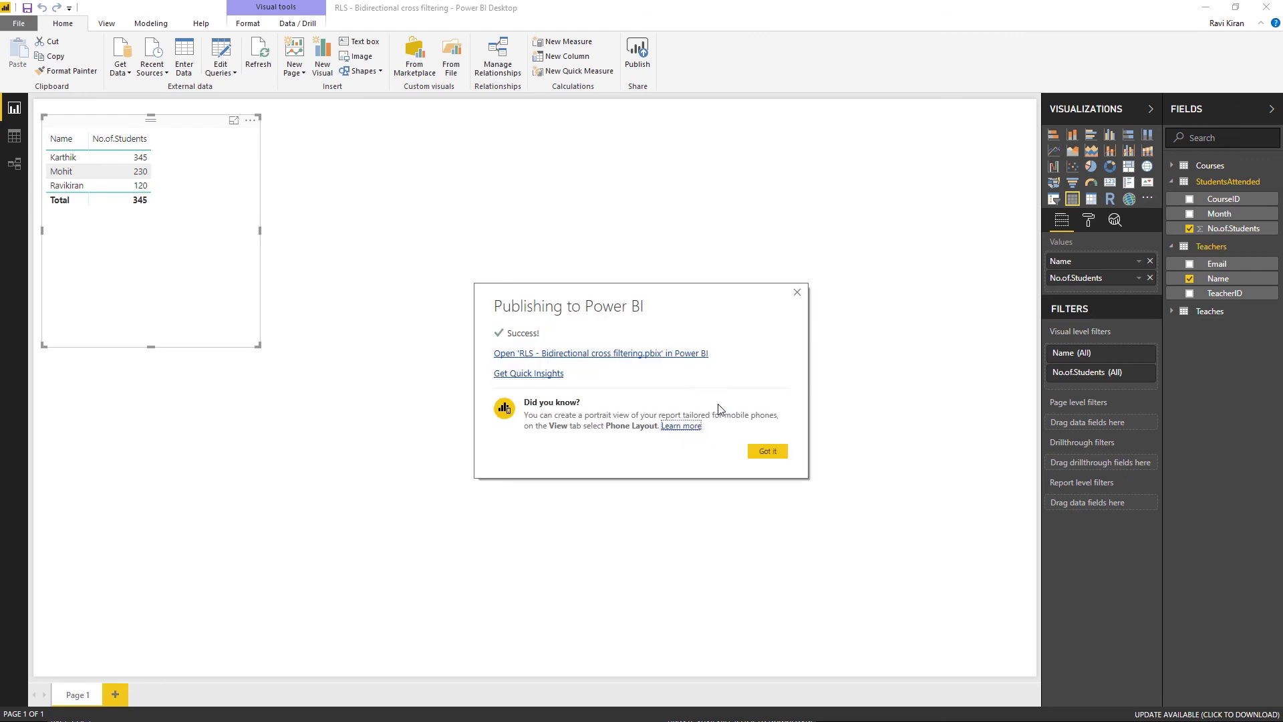
left_click(594, 359)
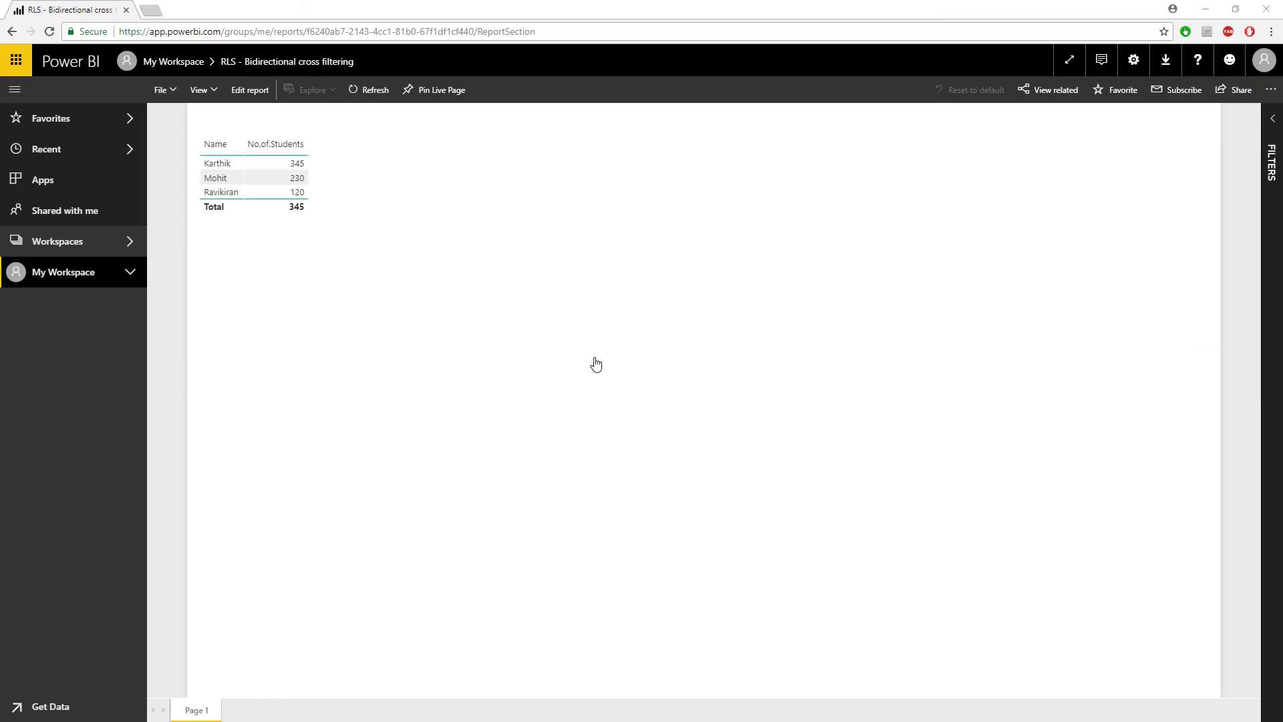
- Open the row-level security settings of the RLS - Bidirectional cross filtering dataset in My Workspace
left_click(132, 272)
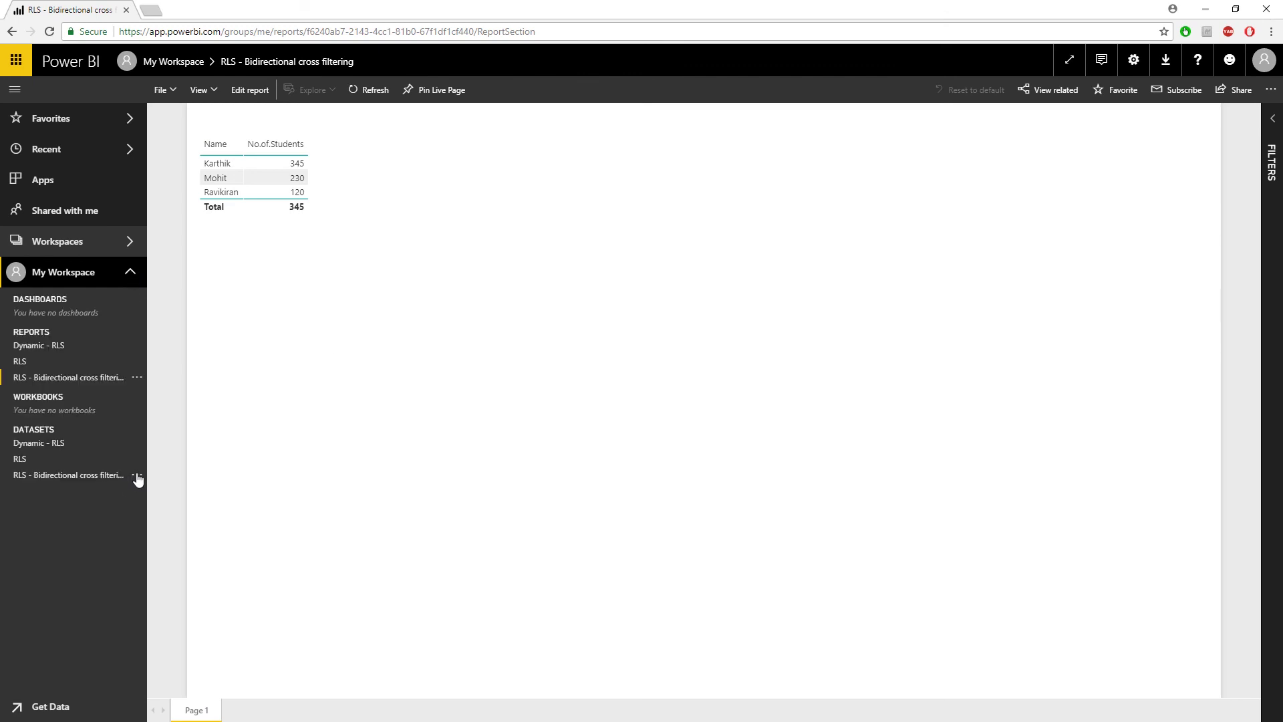
left_click(137, 475)
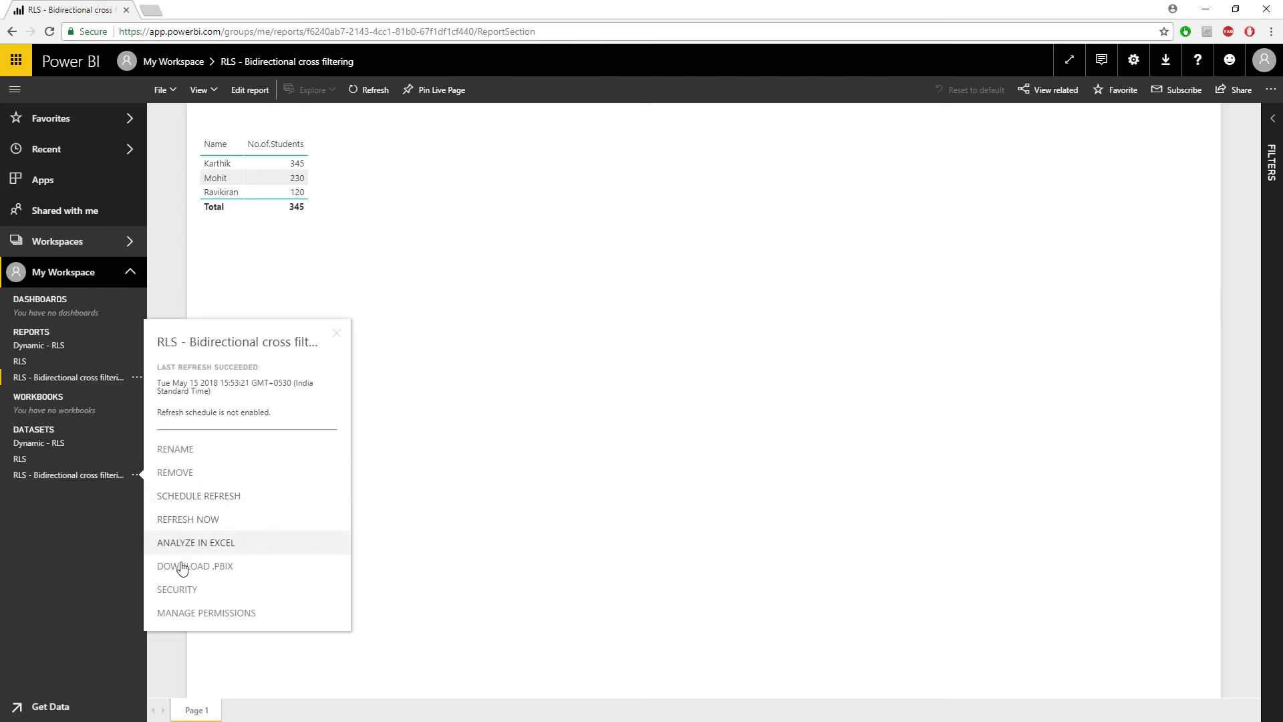
left_click(175, 591)
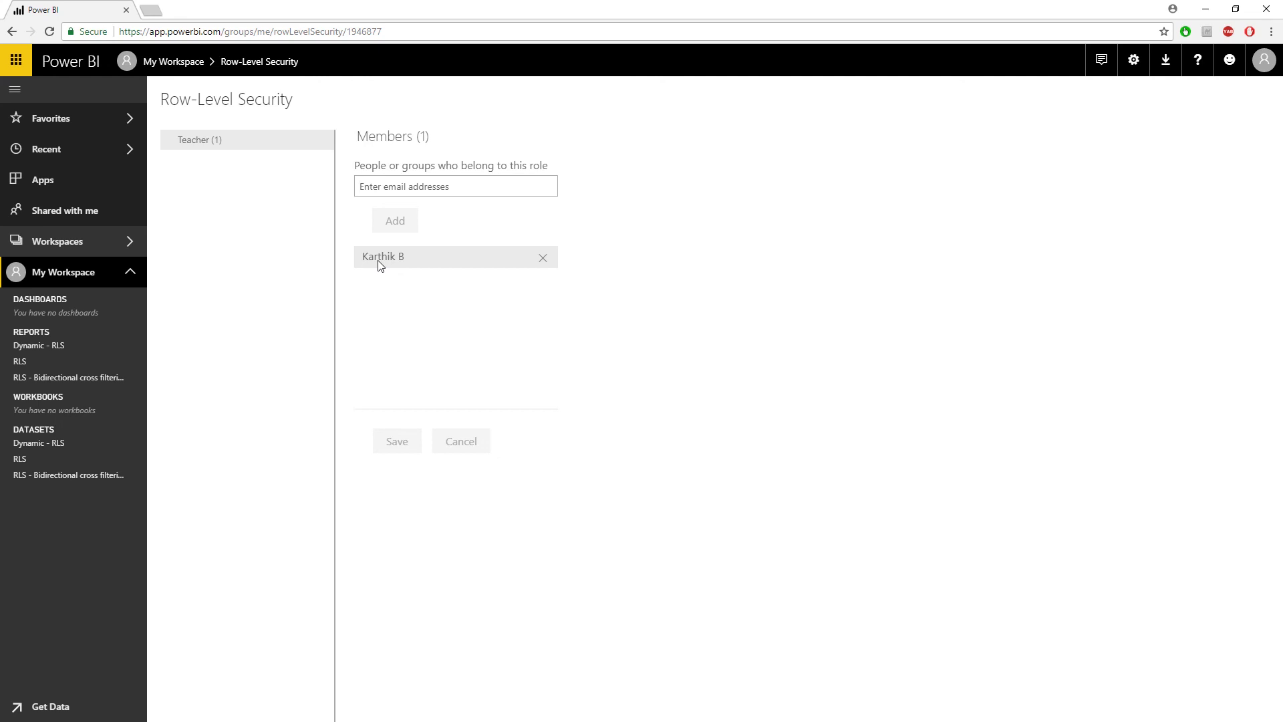
- Test the report as the Teacher role, and view it as the teacher assigned to that role
left_click(325, 140)
left_click(346, 161)
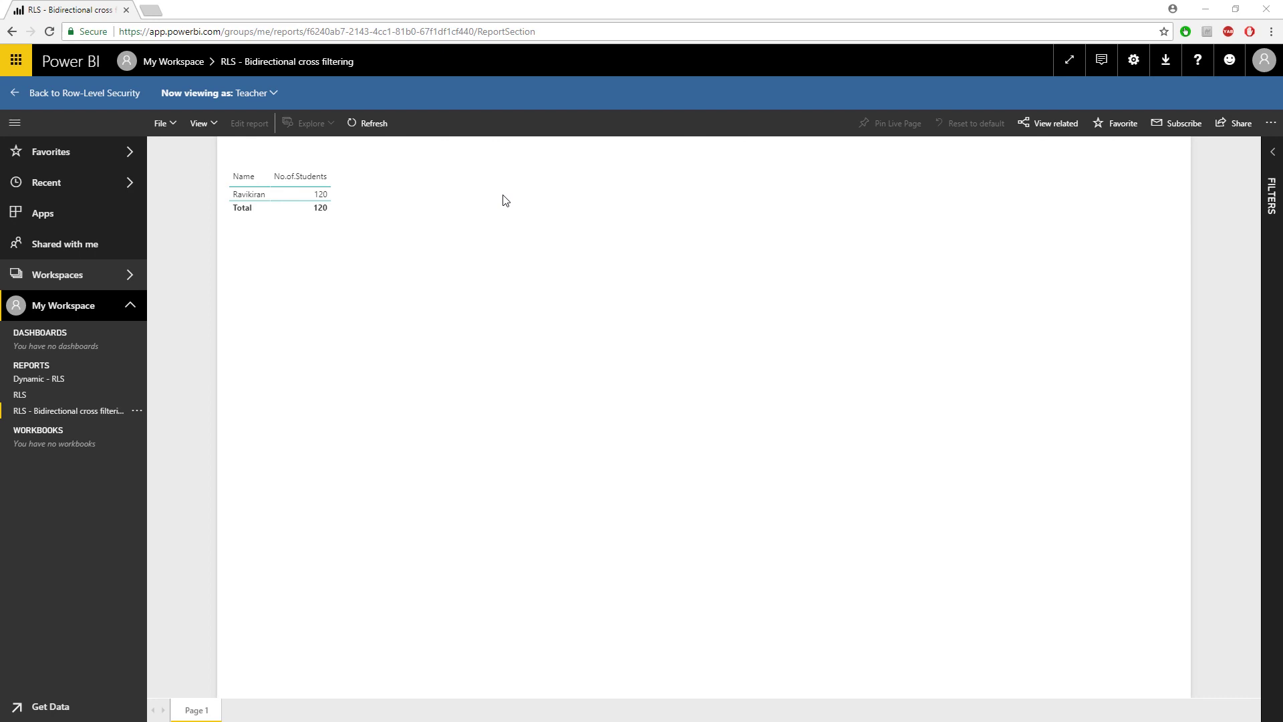
left_click(246, 93)
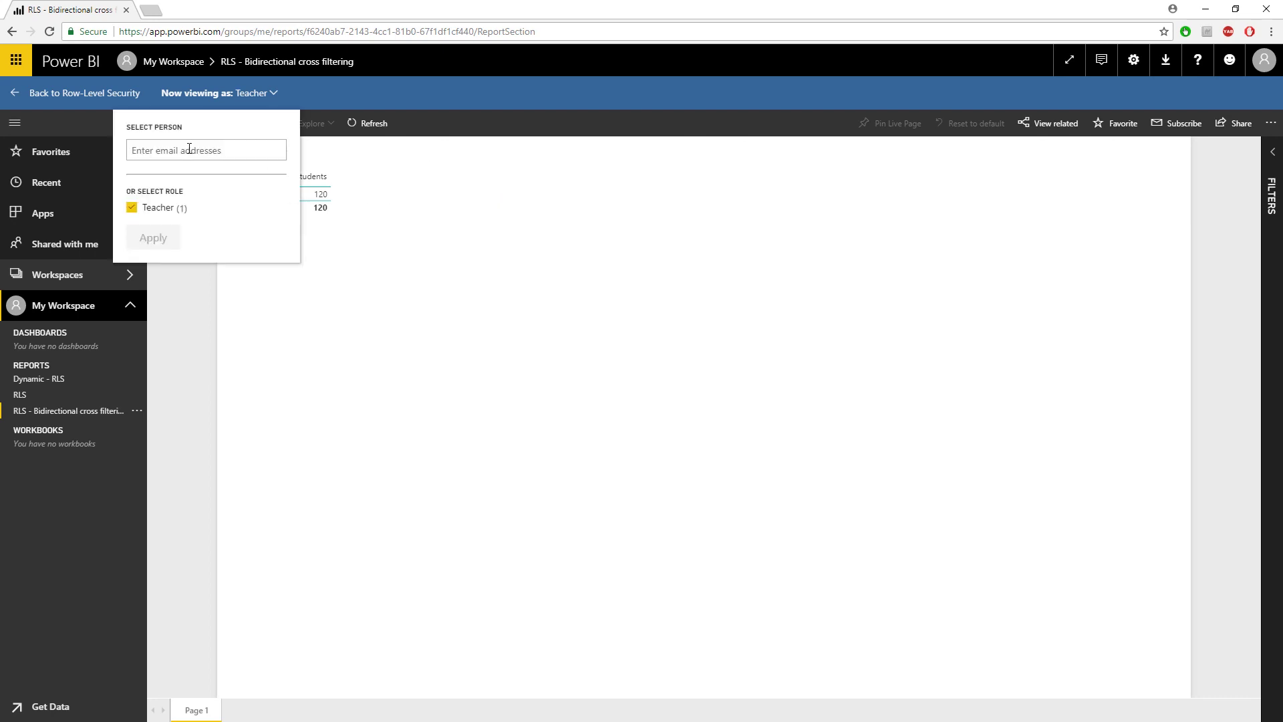
type("karthik")
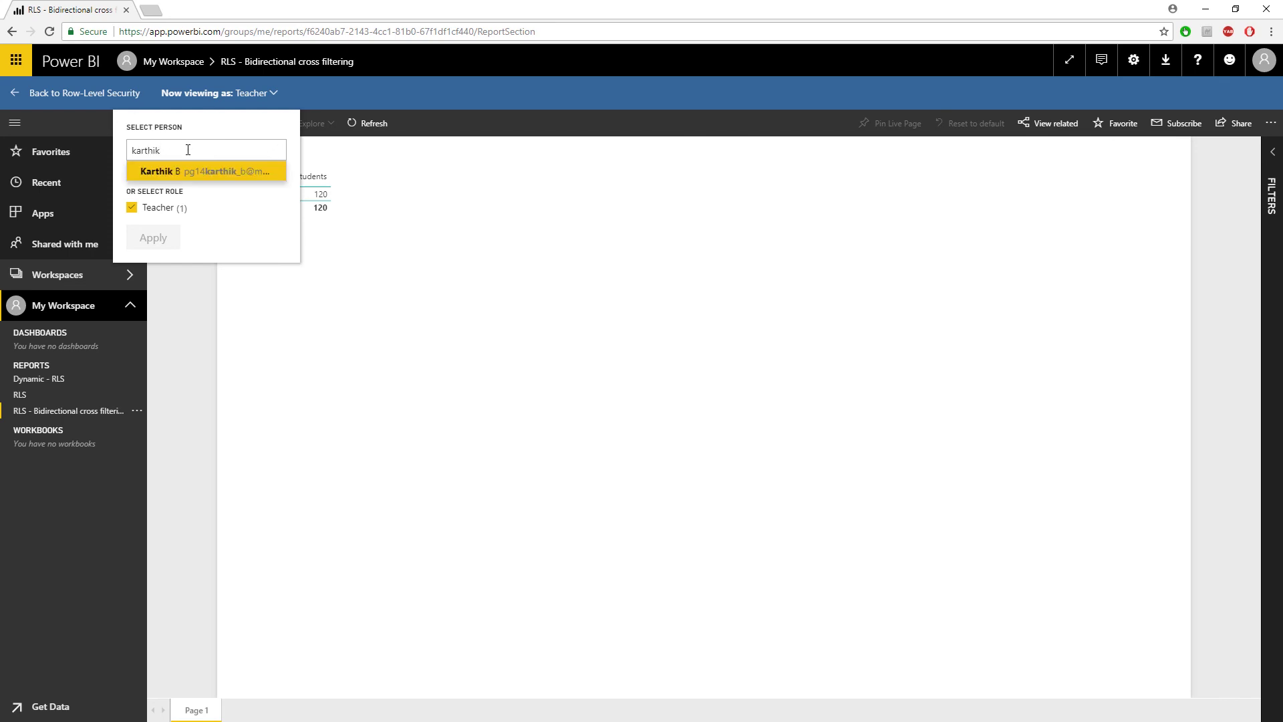
left_click(180, 171)
left_click(153, 238)
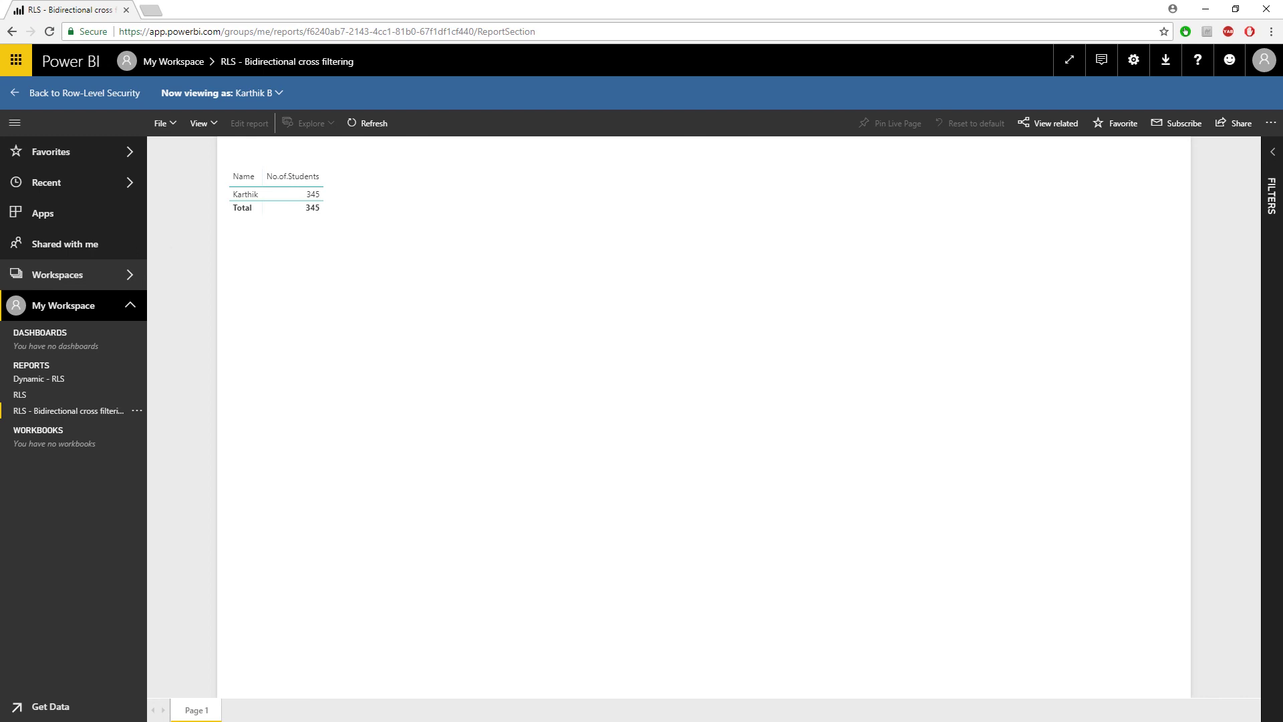
- Switch back to Power BI Desktop and examine the rows of the Teachers and Teaches tables
key("alt+Tab")
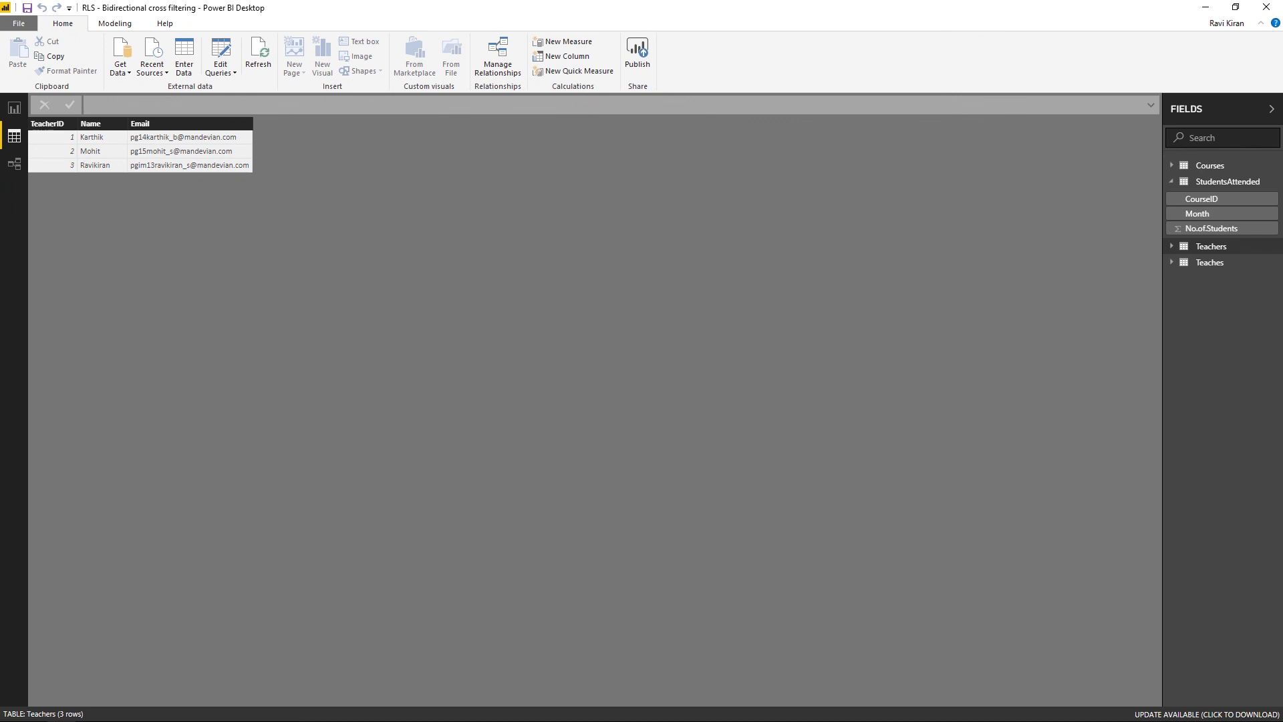
left_click(1223, 263)
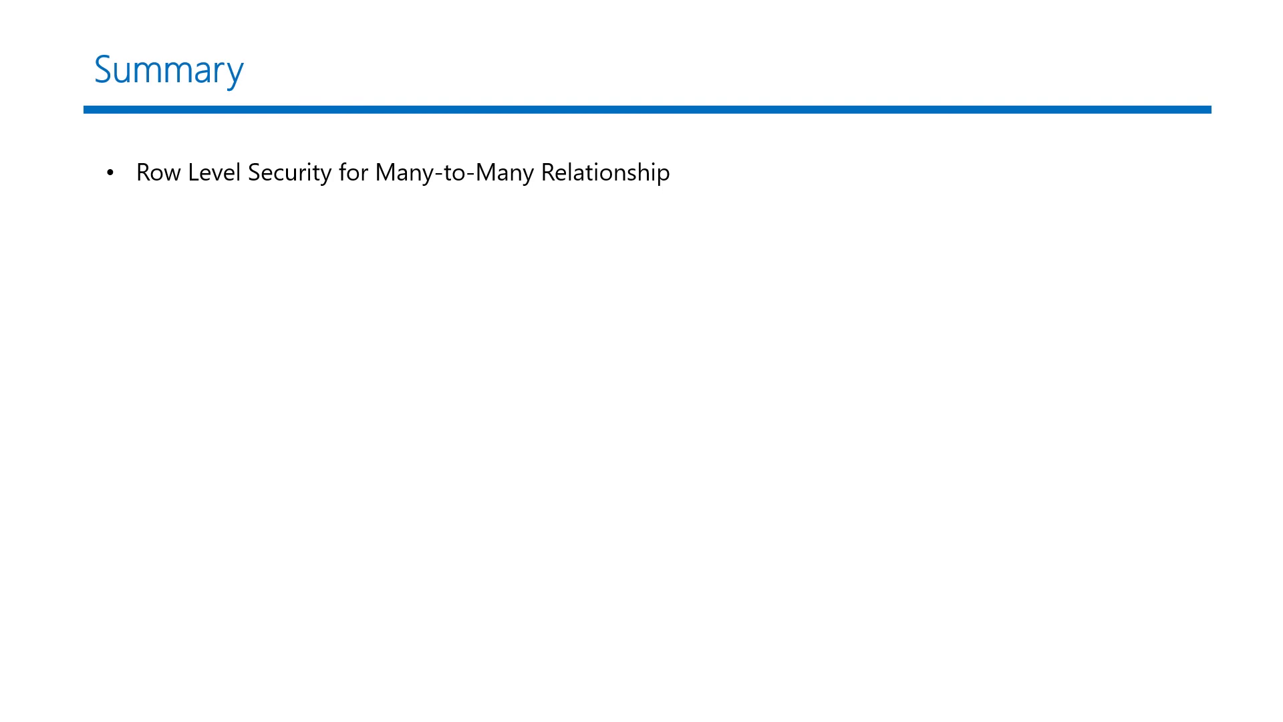
key("Right")
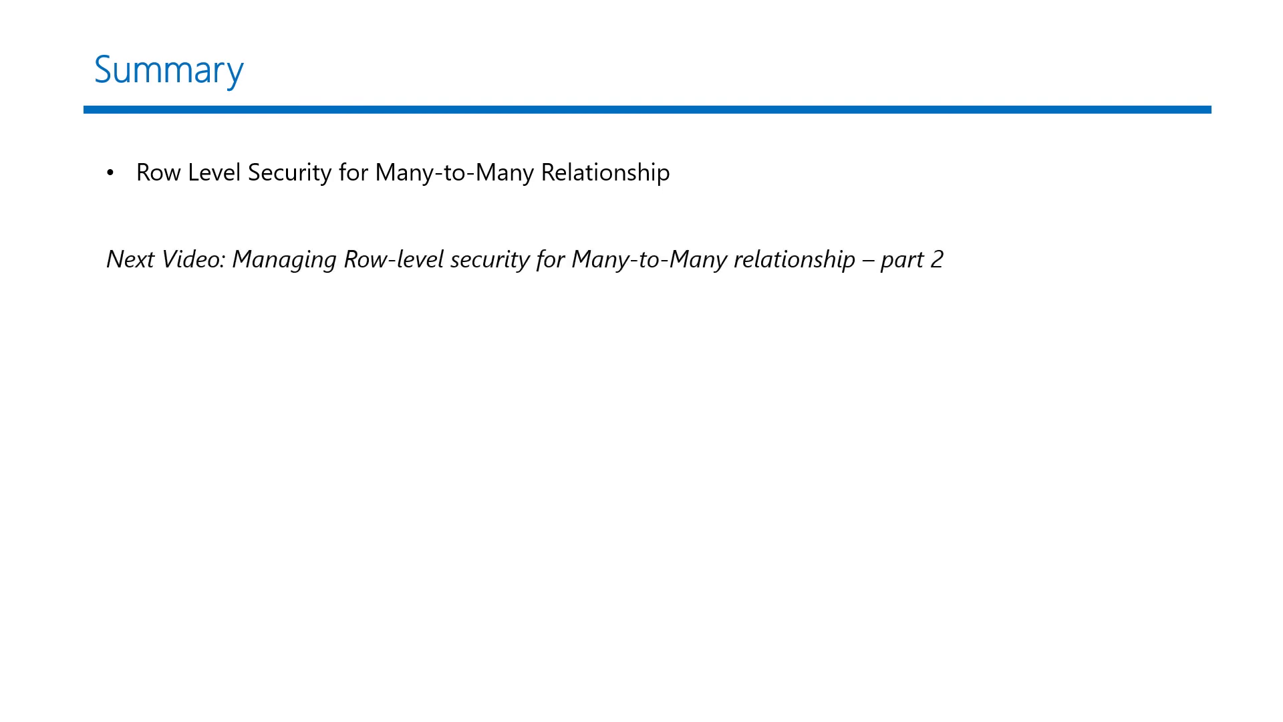